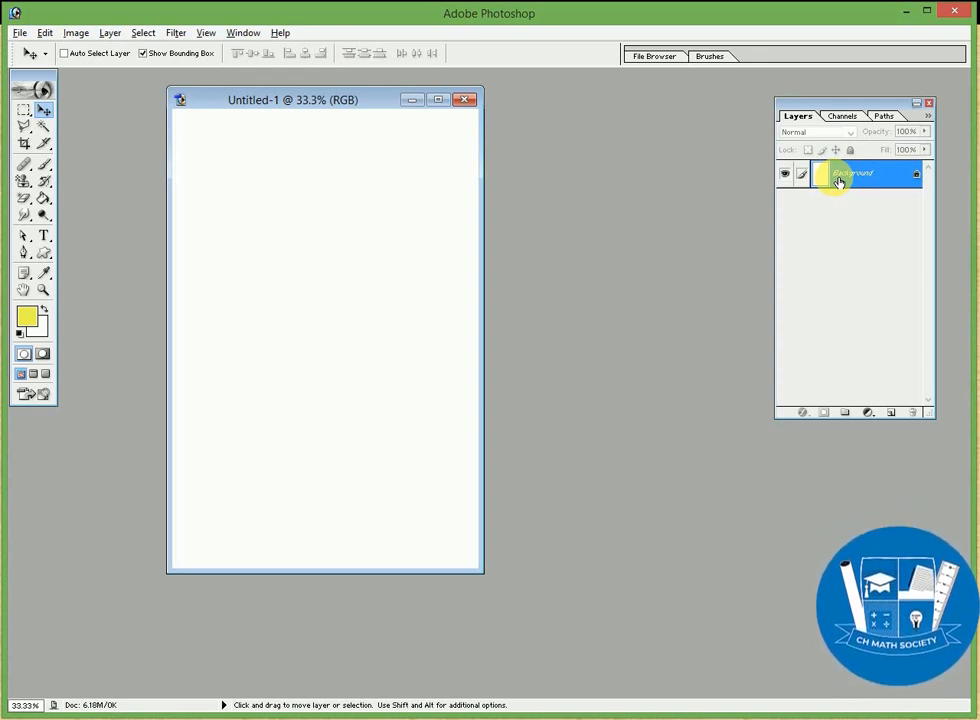
- Add a new layer and paint the lower part of the canvas with the blue-and-orange circle pattern using the Pattern Stamp tool
left_click(892, 414)
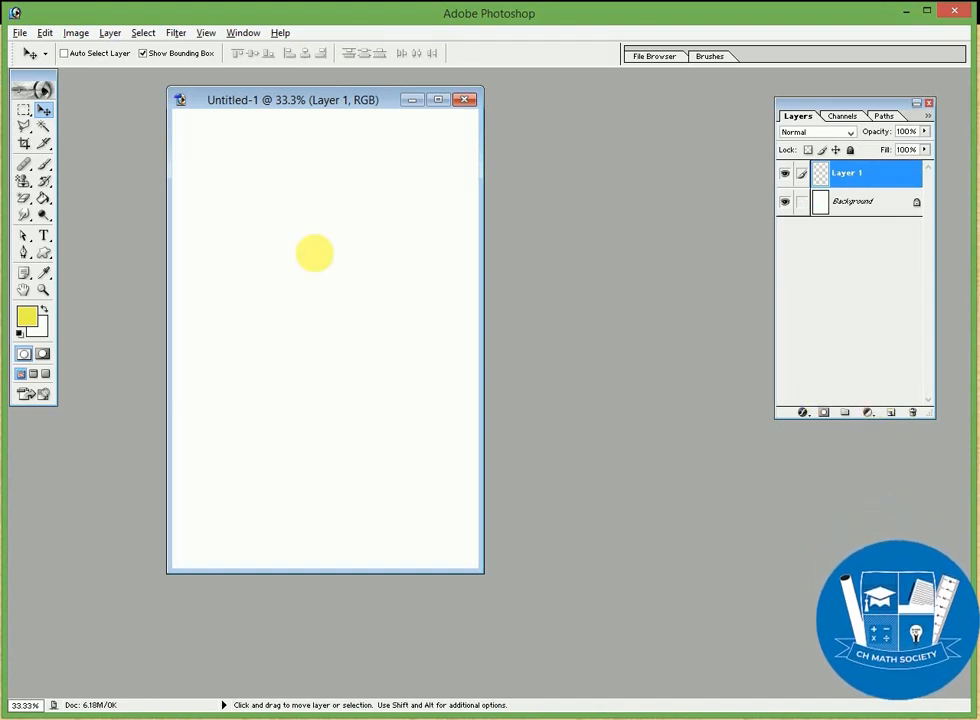
left_click(30, 187)
left_click(474, 57)
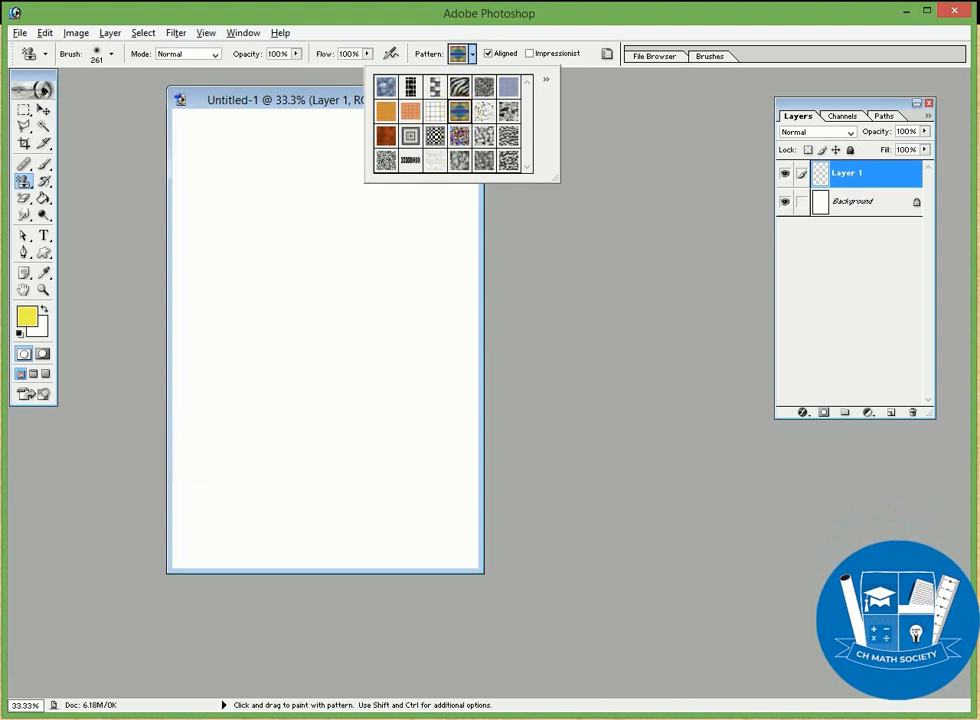
left_click(180, 424)
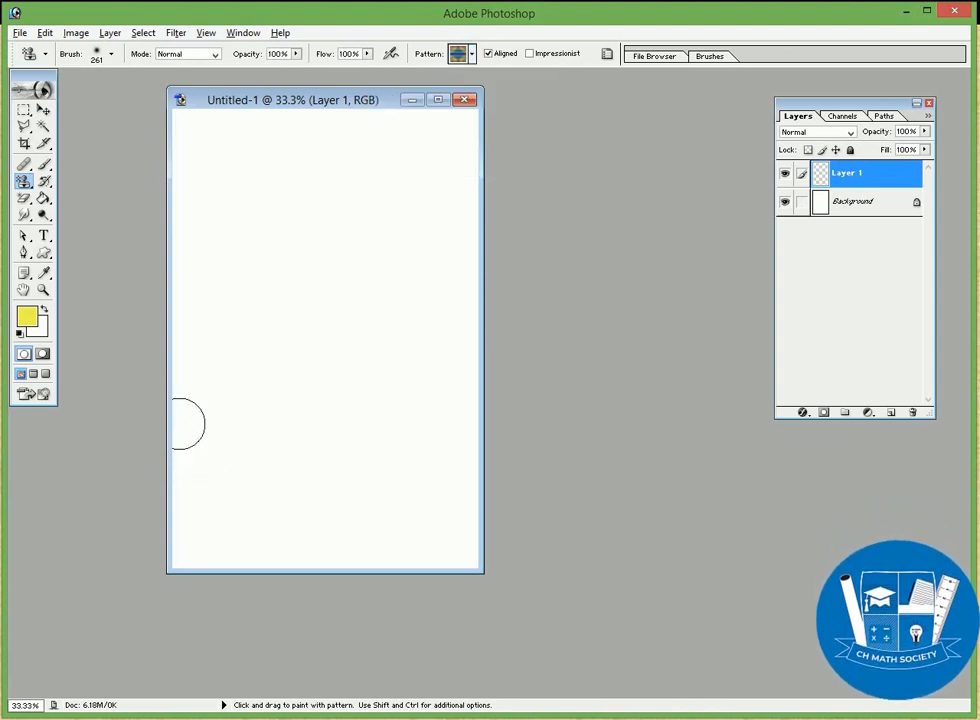
mouse_move(188, 424)
left_mouse_down()
mouse_move(450, 437)
mouse_move(300, 500)
mouse_move(240, 548)
mouse_move(200, 552)
left_mouse_up()
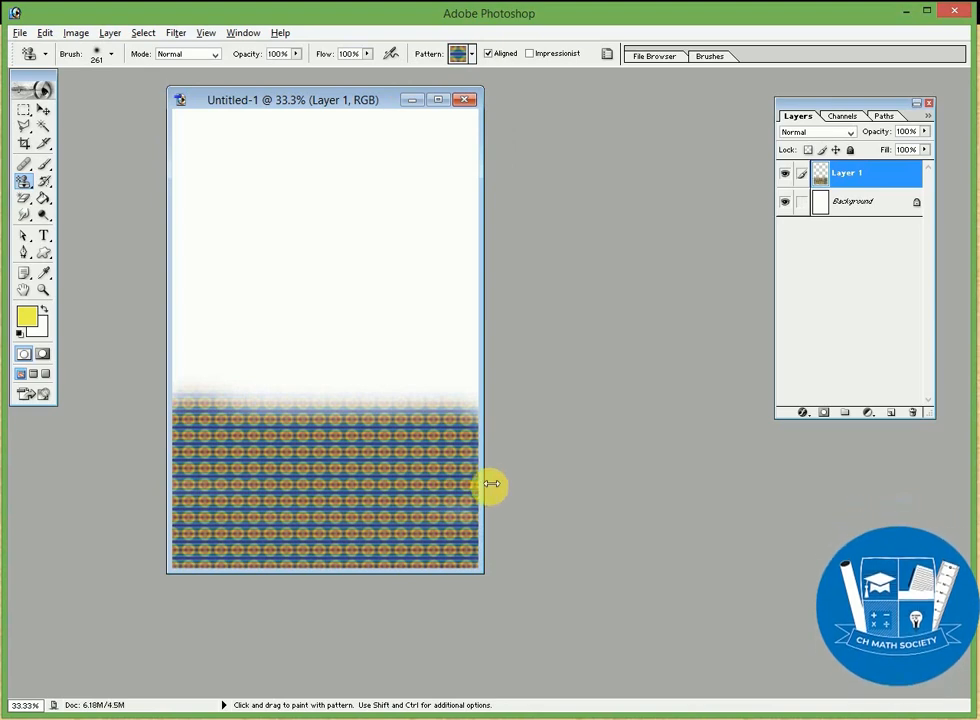
- On another new layer, paint scattered leaves across the middle of the canvas with the 74 px leaf brush enlarged to 93 px
left_click(893, 414)
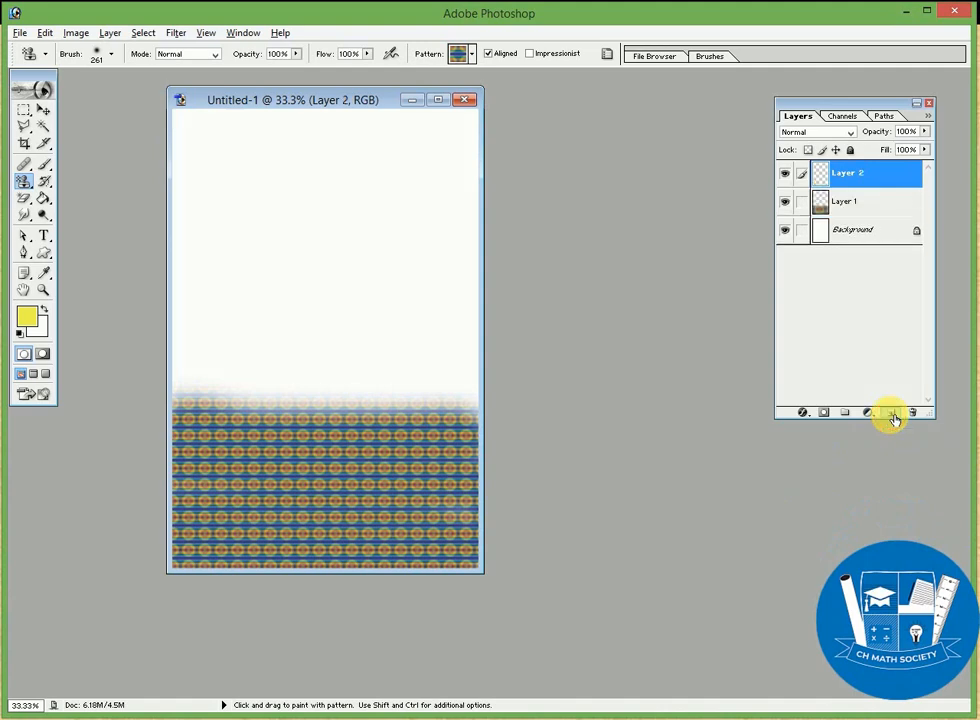
left_click(45, 165)
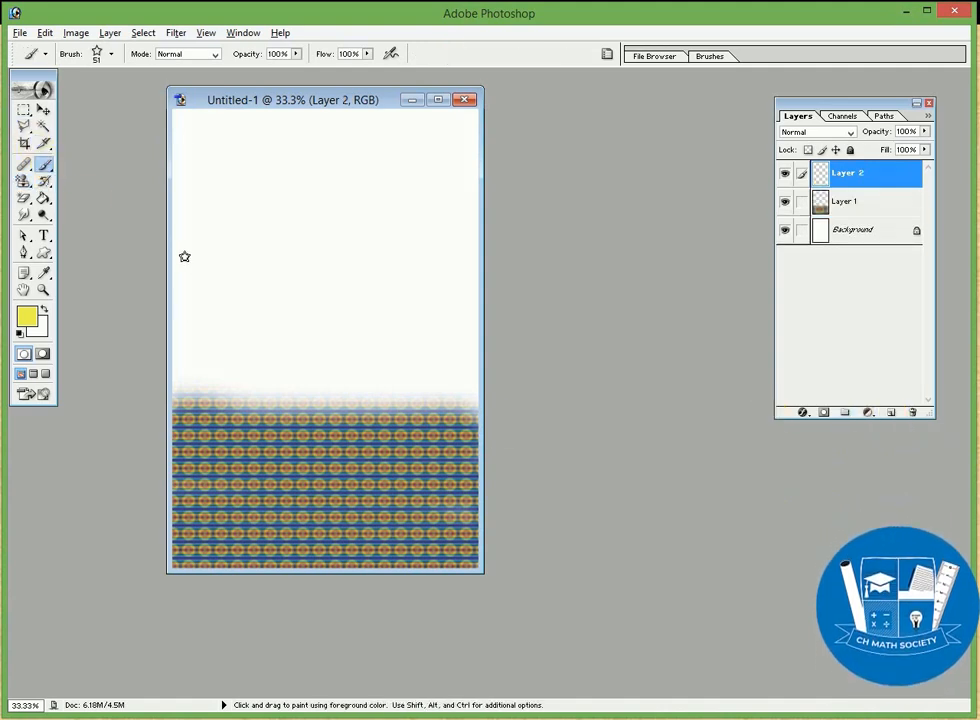
right_click(305, 281)
mouse_move(475, 369)
left_mouse_down()
mouse_move(485, 418)
mouse_move(477, 417)
left_mouse_up()
left_click(477, 357)
left_click(477, 357)
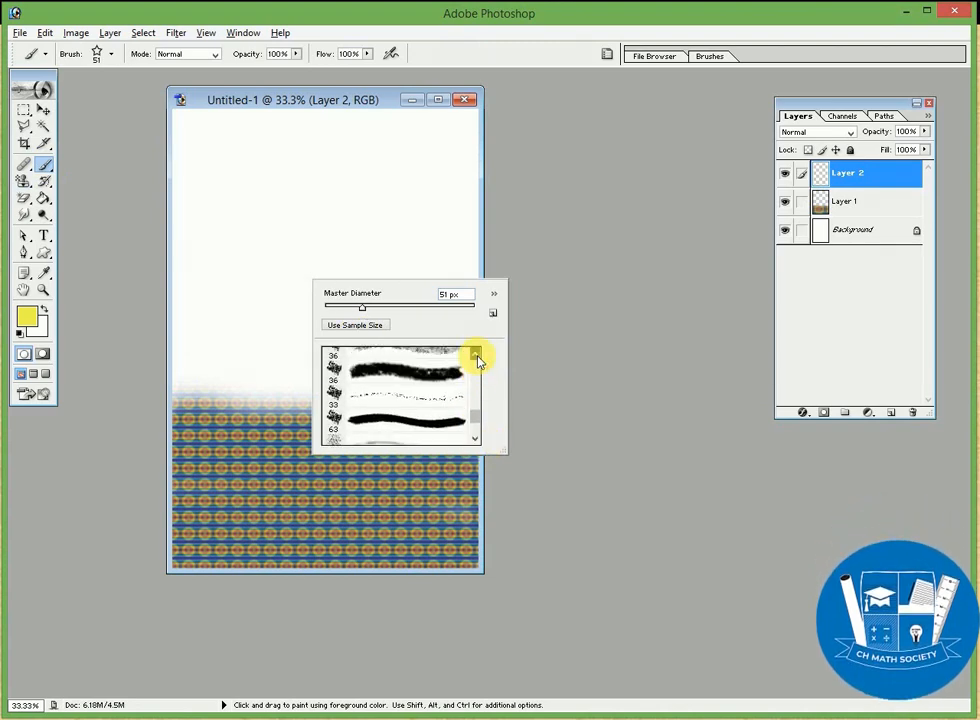
left_click(477, 357)
left_click(477, 357)
left_click(477, 357)
left_click(477, 357)
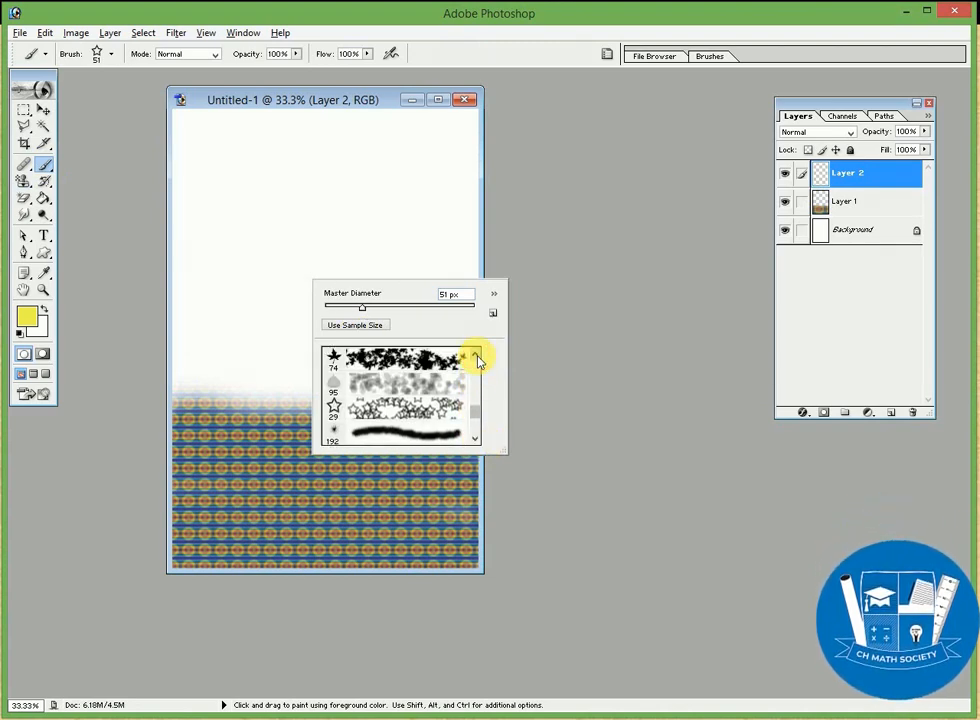
left_click(477, 357)
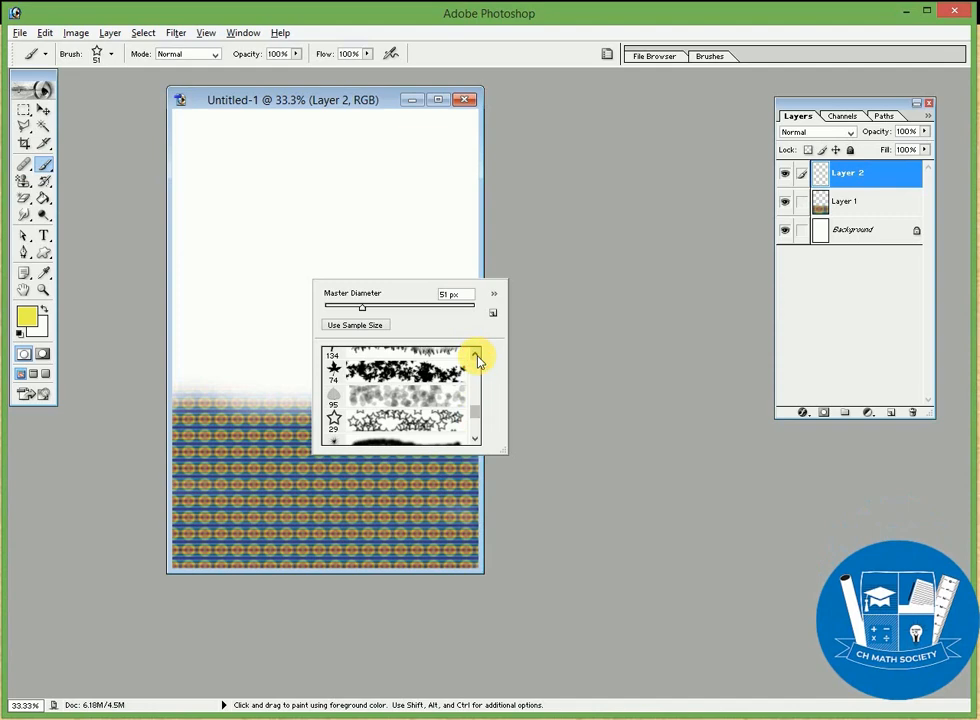
left_click(379, 375)
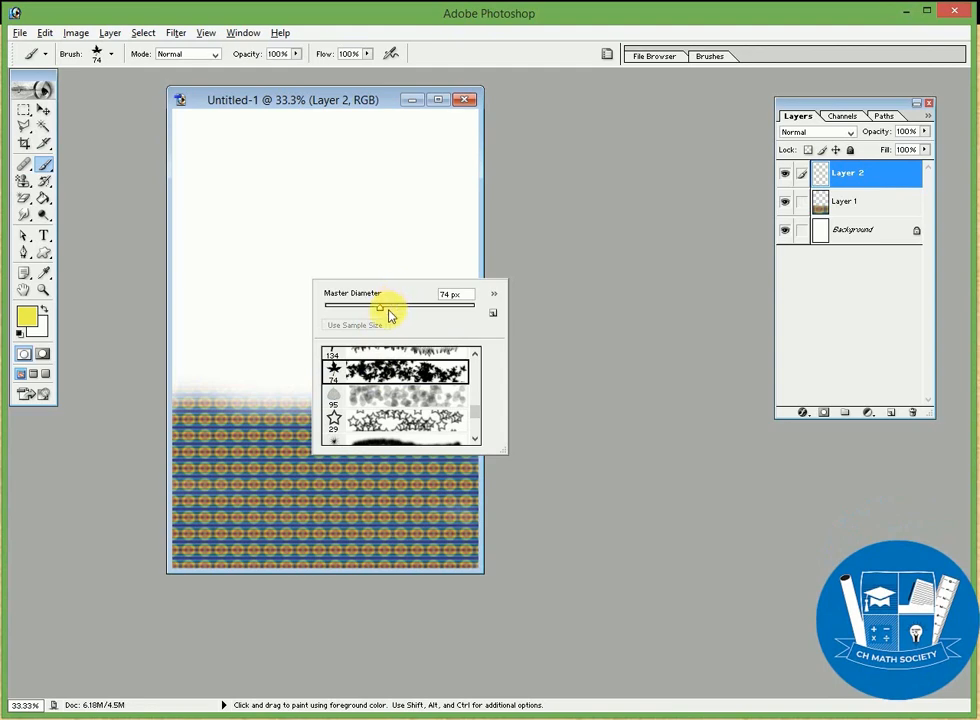
left_click_drag(393, 310, 398, 310)
mouse_move(203, 363)
left_mouse_down()
mouse_move(341, 273)
mouse_move(413, 261)
mouse_move(417, 251)
mouse_move(183, 317)
mouse_move(340, 234)
mouse_move(342, 323)
mouse_move(370, 275)
left_mouse_up()
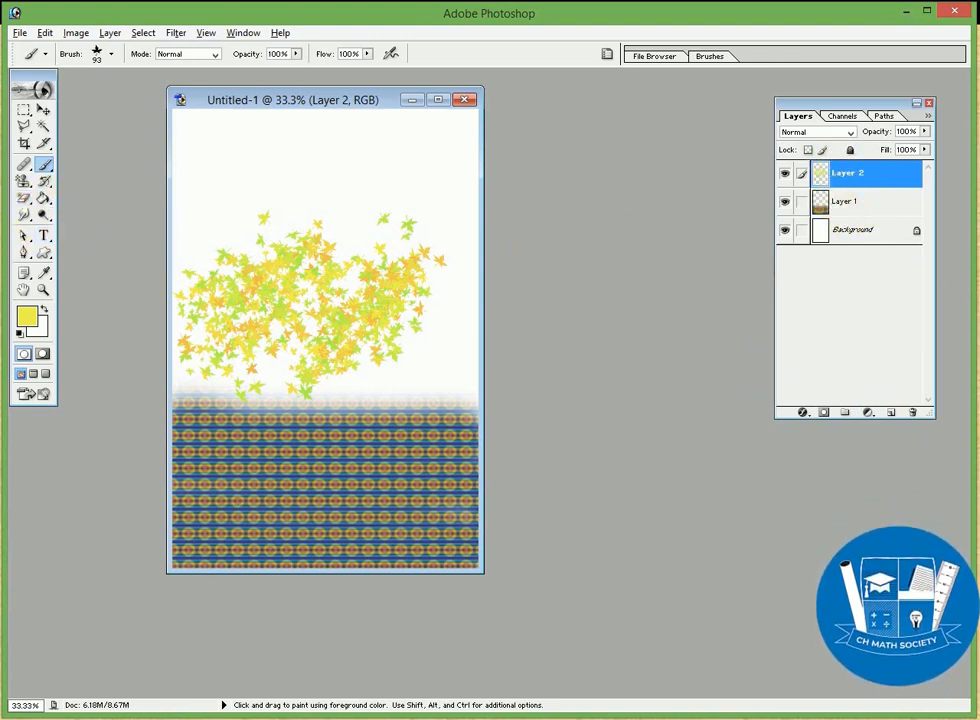
- Add an 18 pt horizontal text with a person's first name over the patterned area
left_click(43, 237)
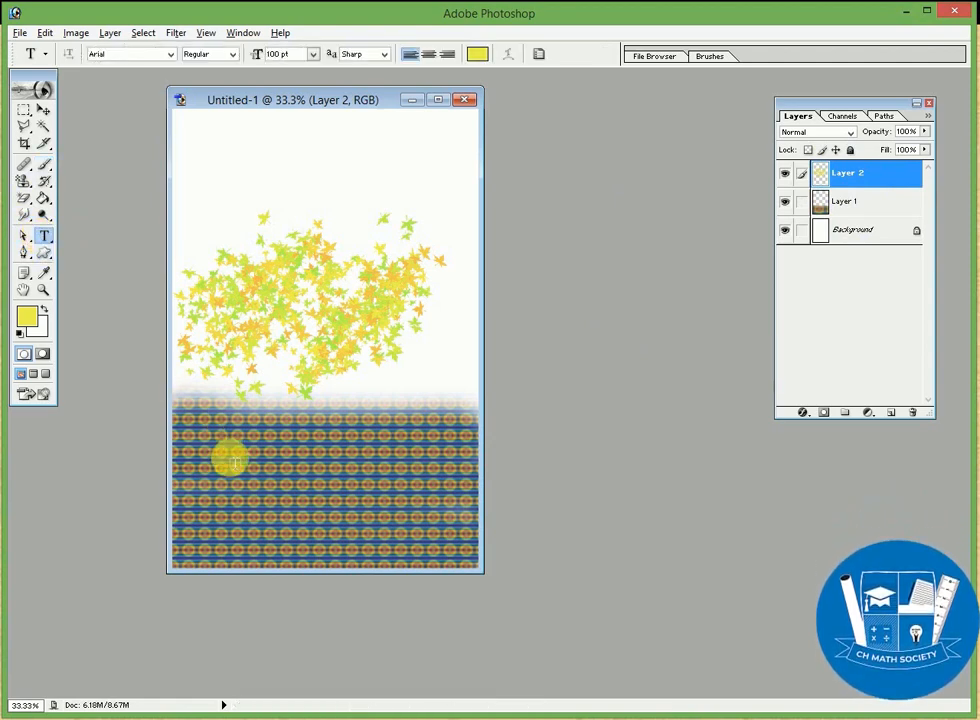
left_click(229, 458)
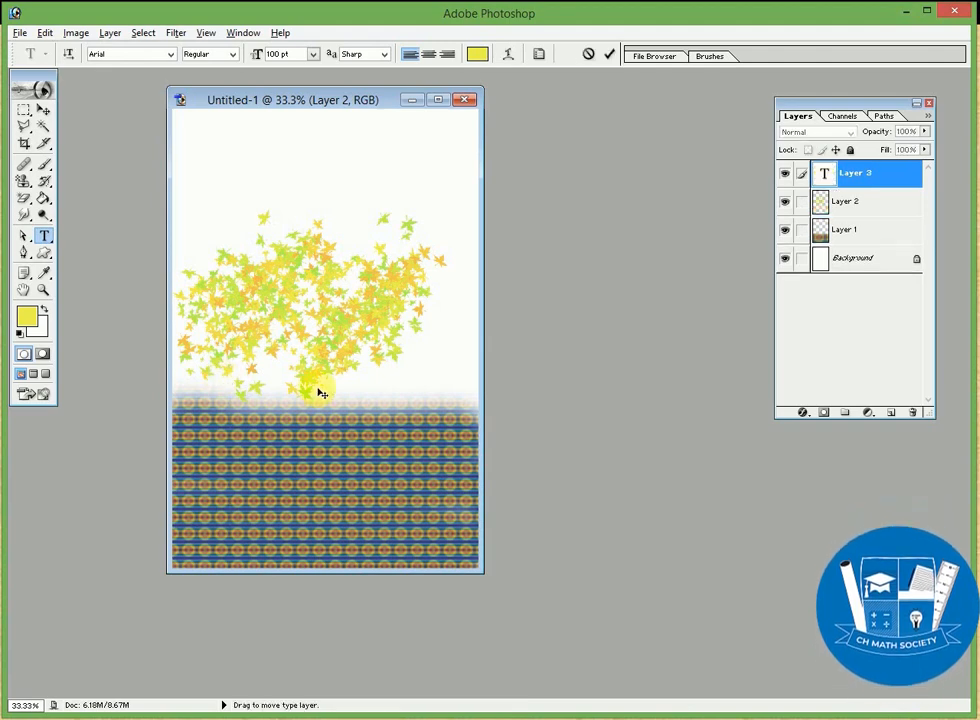
left_click(836, 183)
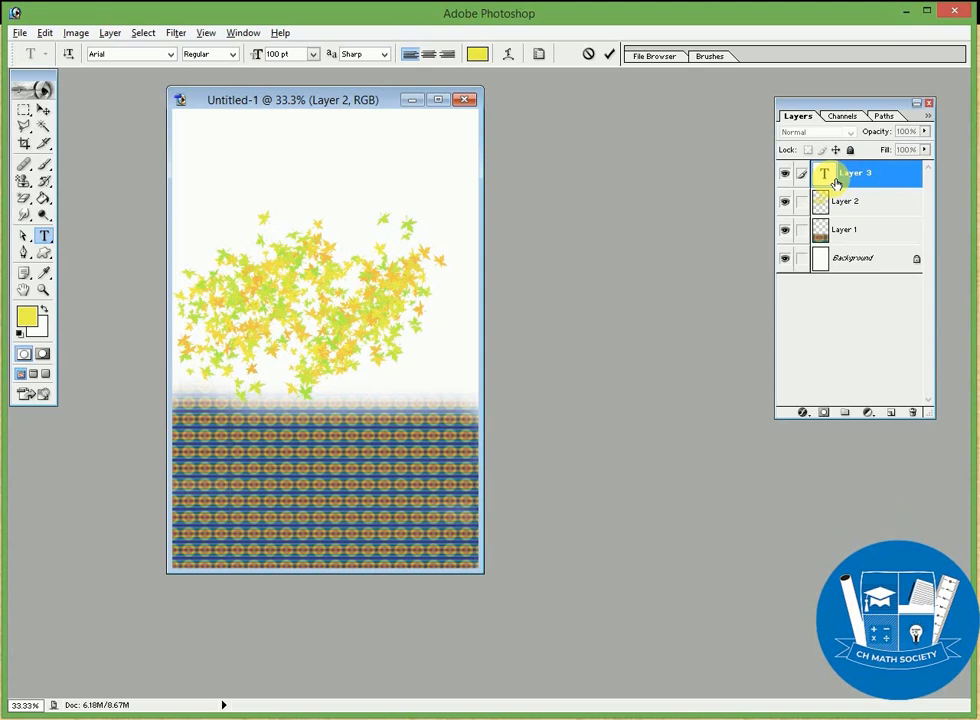
left_click(313, 55)
left_click(302, 225)
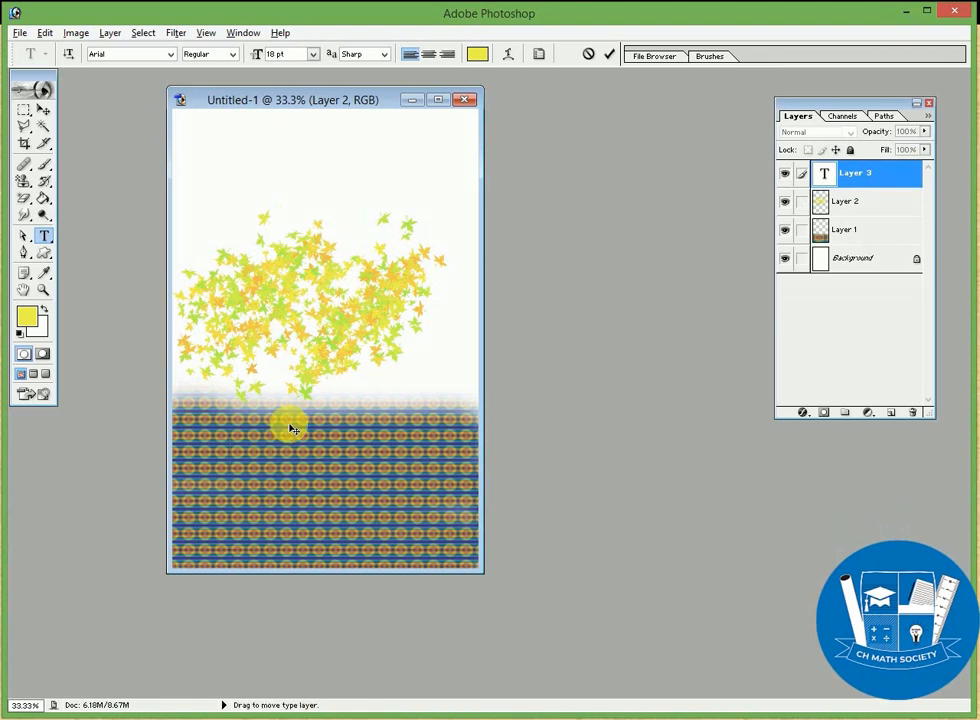
type("Adeel")
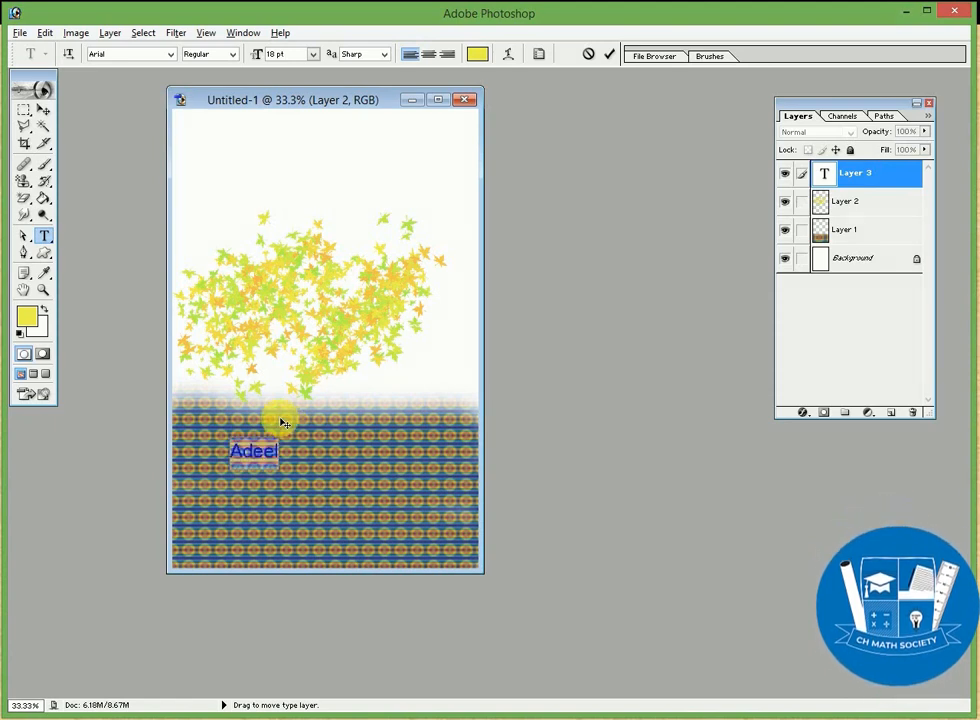
- Set the name text's size to 48 pt and its color to pinkish red, and commit the text
left_click(312, 54)
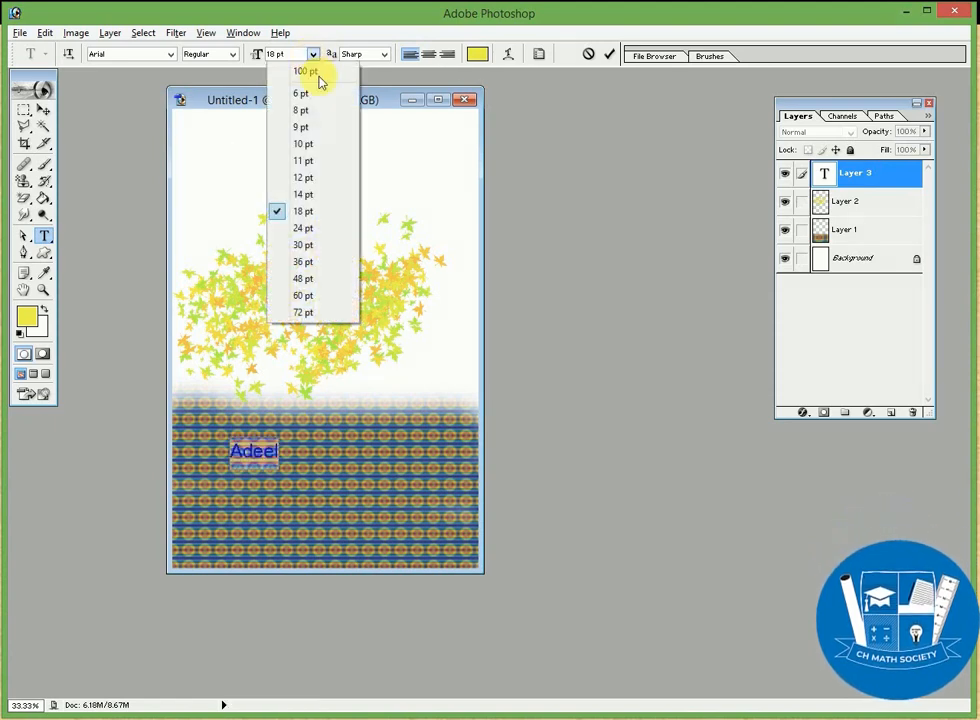
left_click(313, 280)
left_click(477, 54)
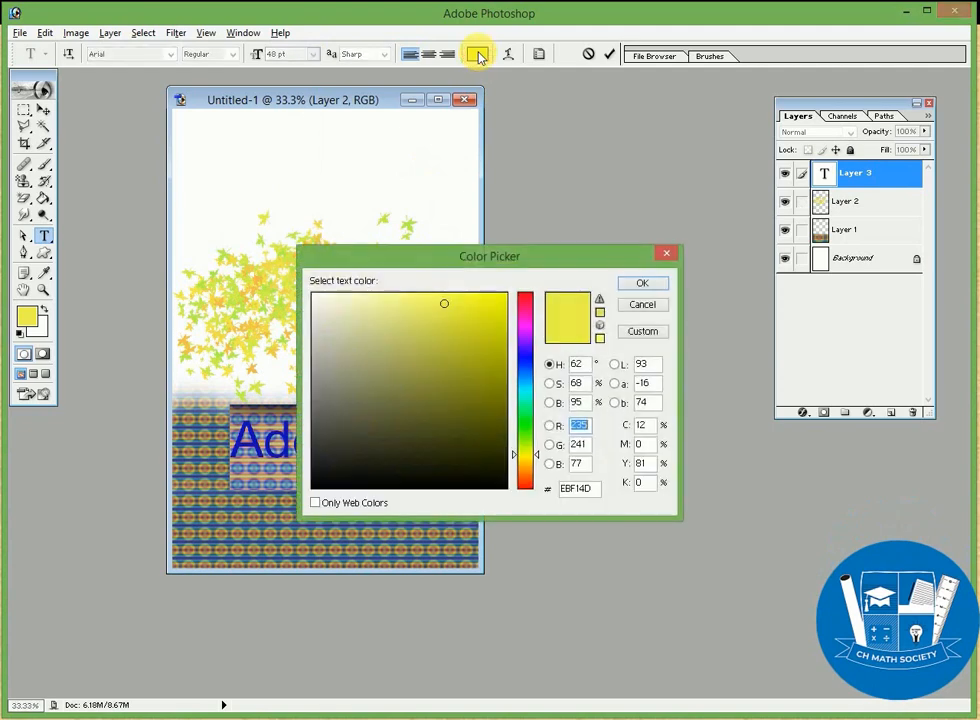
left_click(499, 319)
left_click(527, 308)
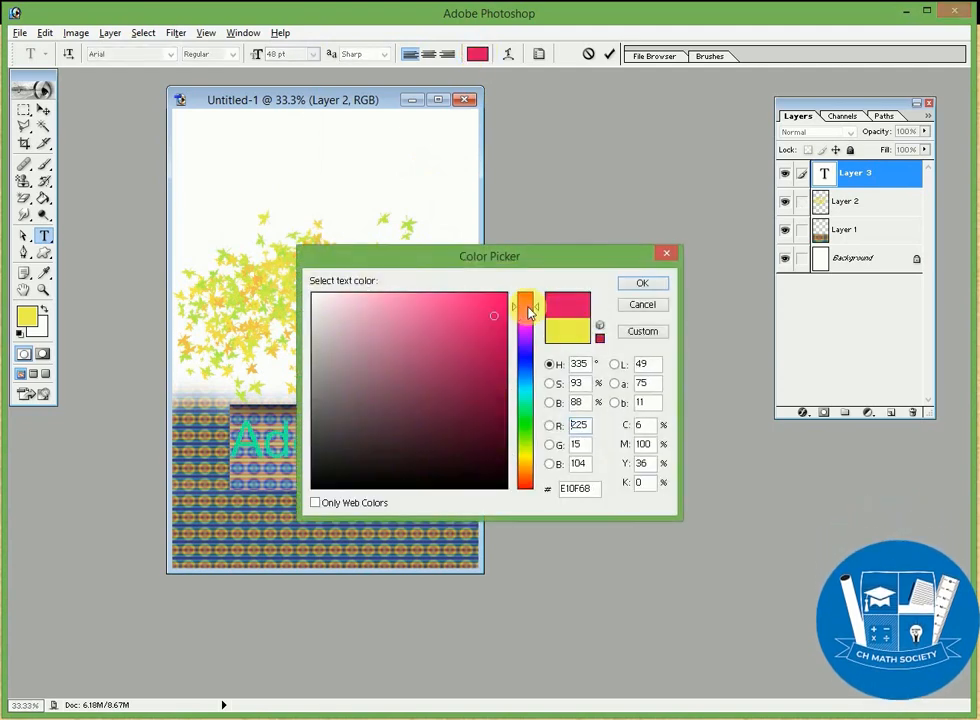
left_click(643, 285)
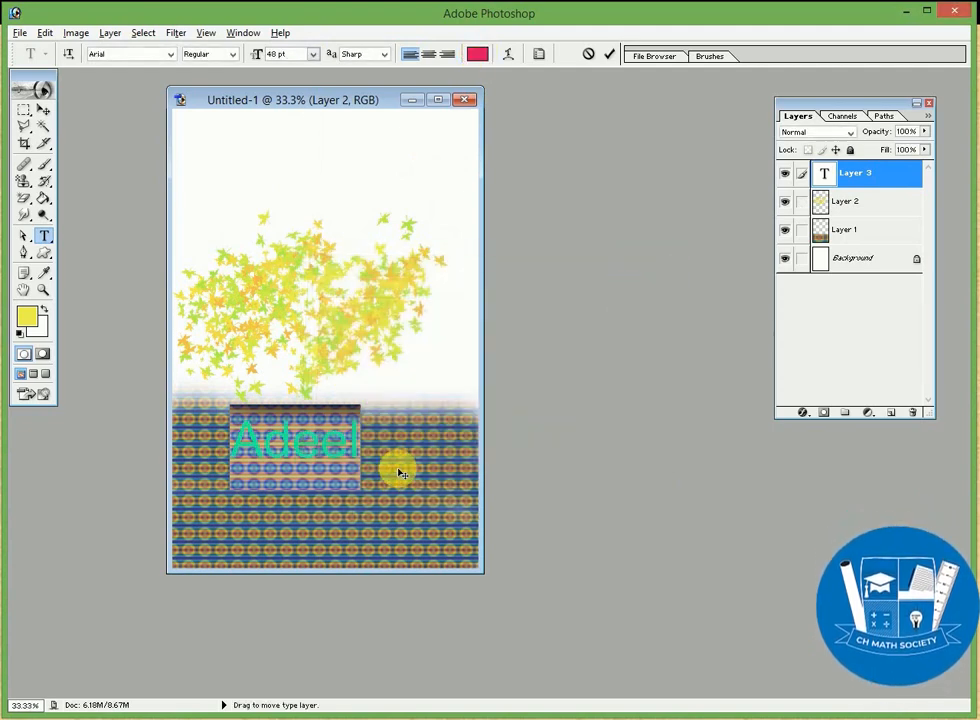
left_click(337, 463)
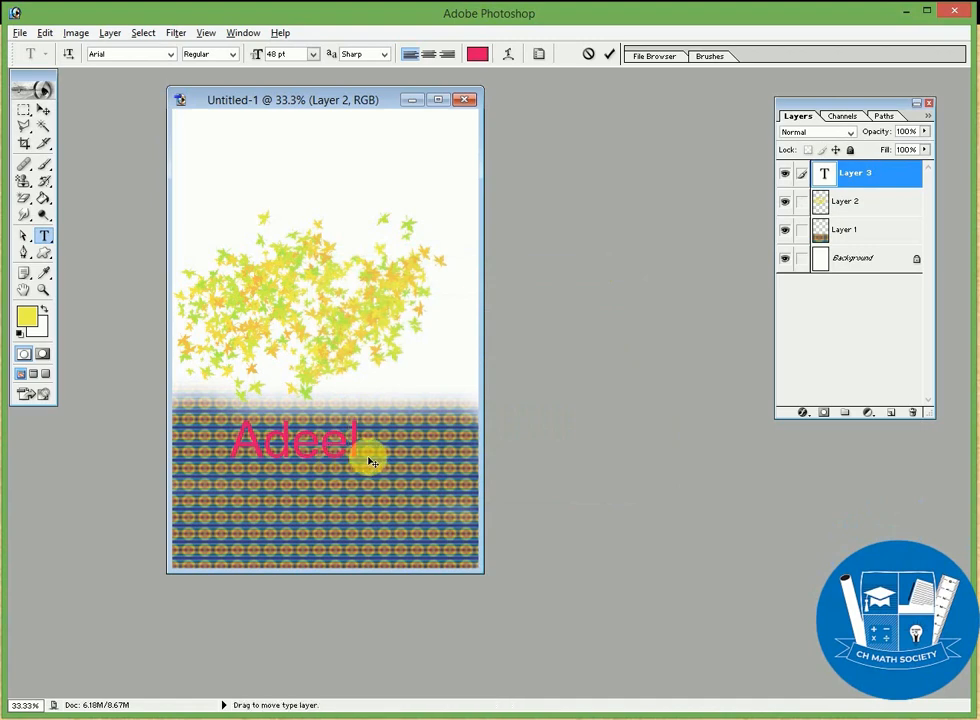
double_click(270, 443)
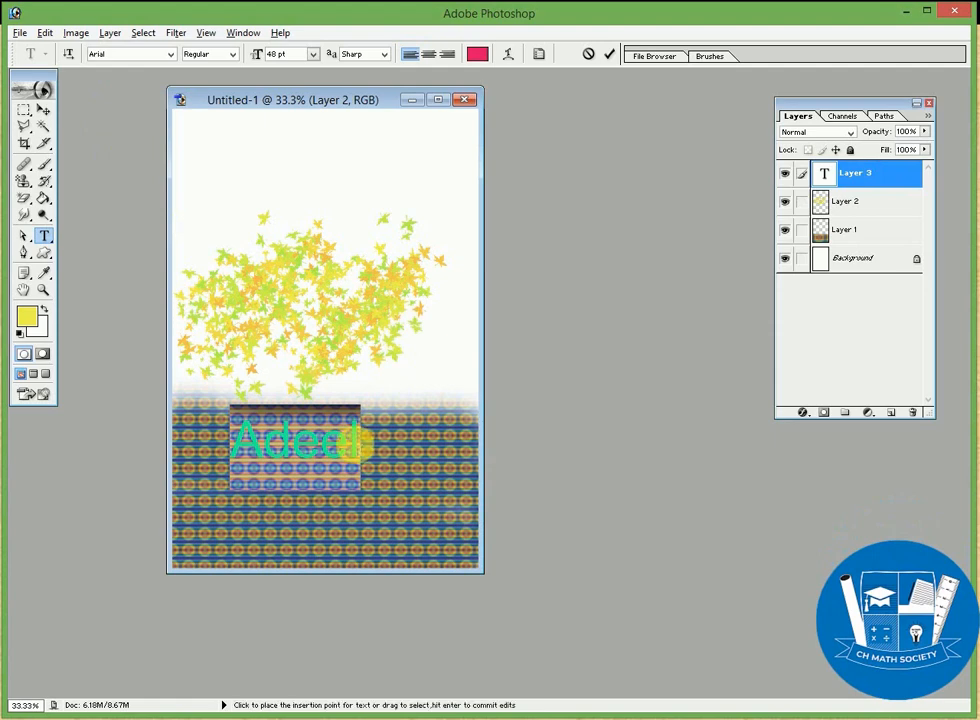
left_click(358, 440)
left_click(862, 201)
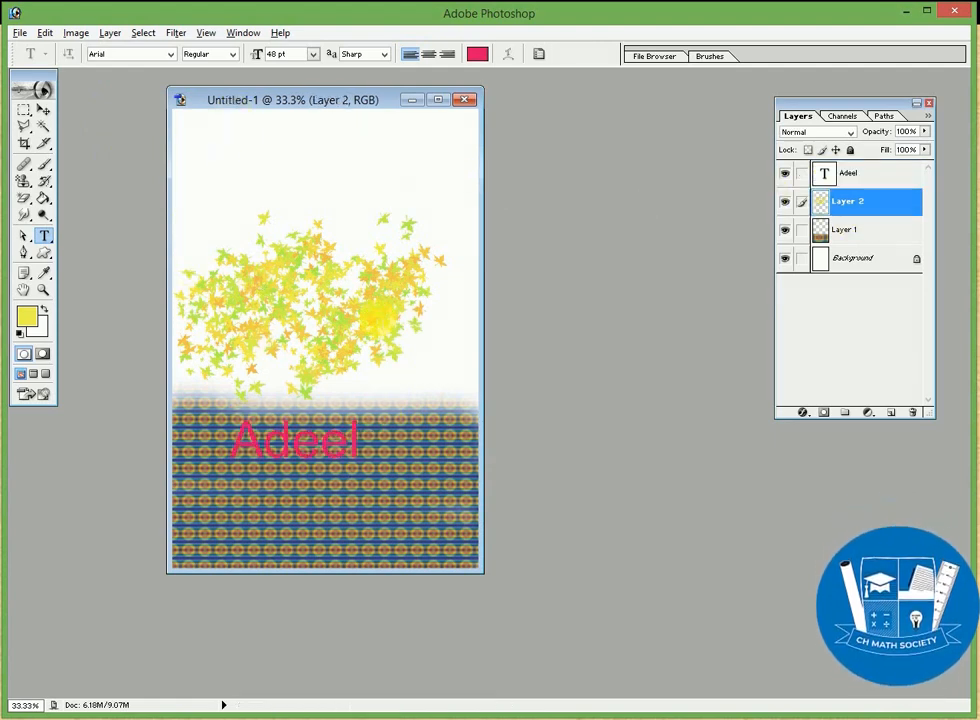
left_click(240, 273)
left_click(44, 112)
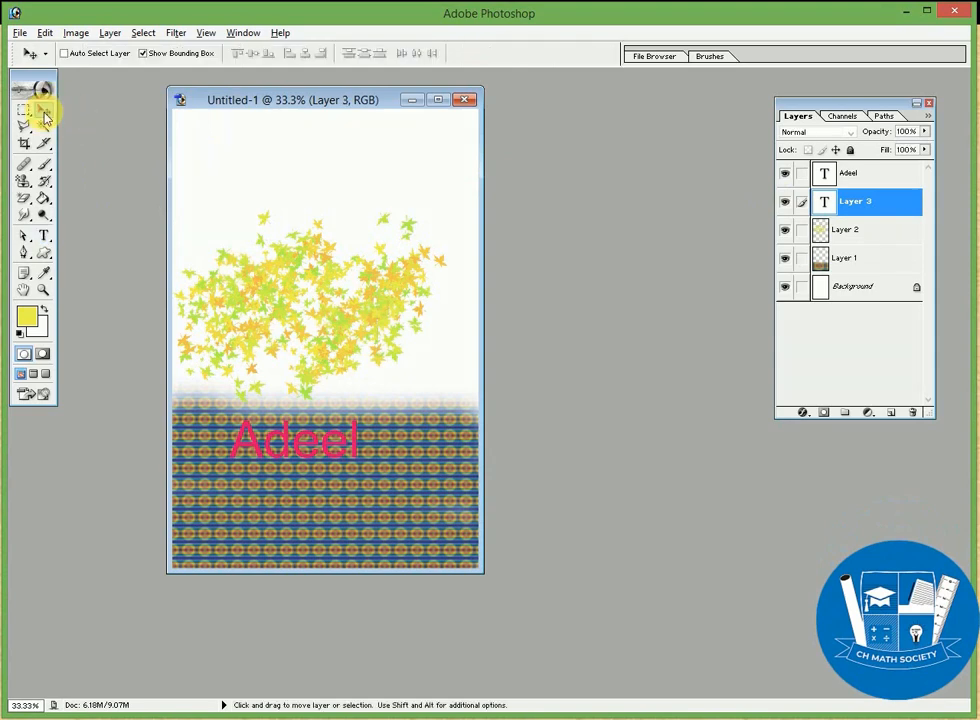
left_click_drag(868, 204, 917, 413)
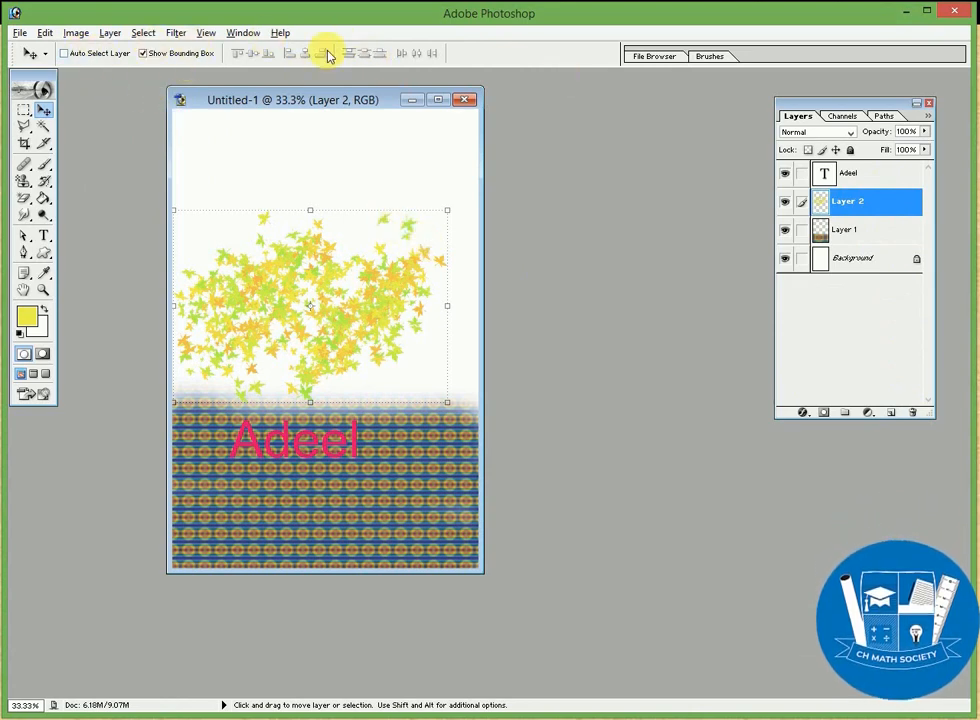
- Change the name text to vertical orientation and move it to the canvas's right edge, beside the leaves
left_click(872, 175)
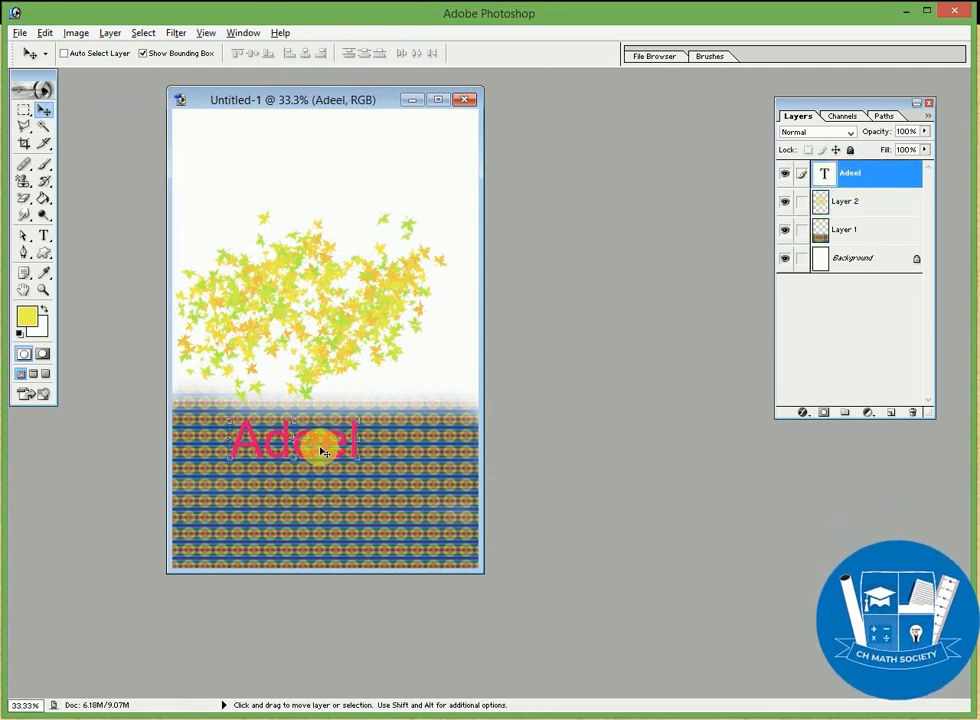
left_click(43, 236)
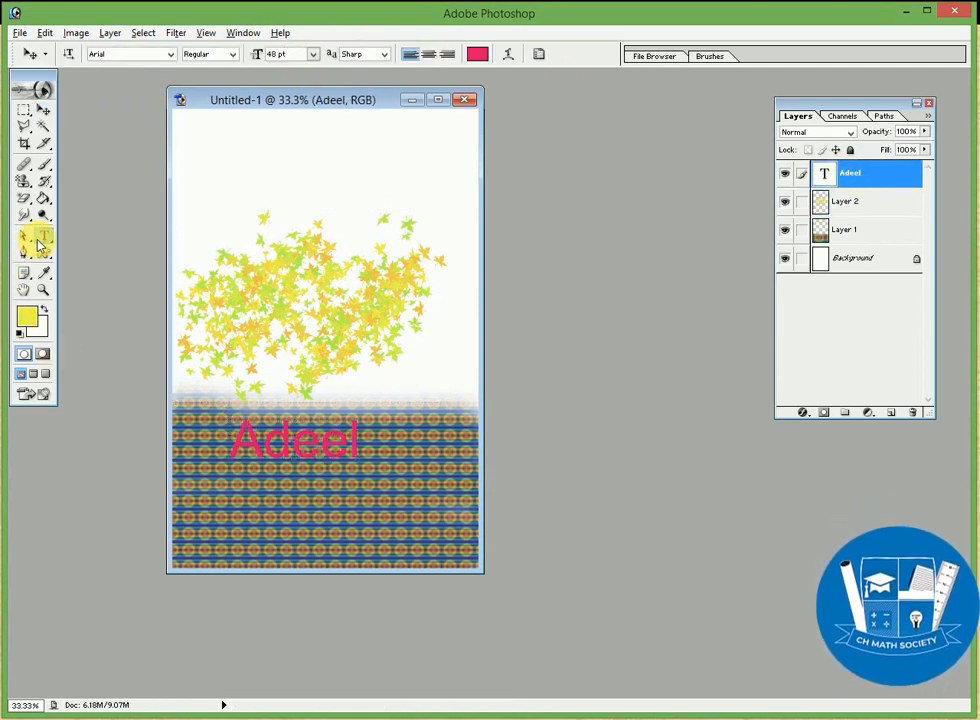
double_click(268, 435)
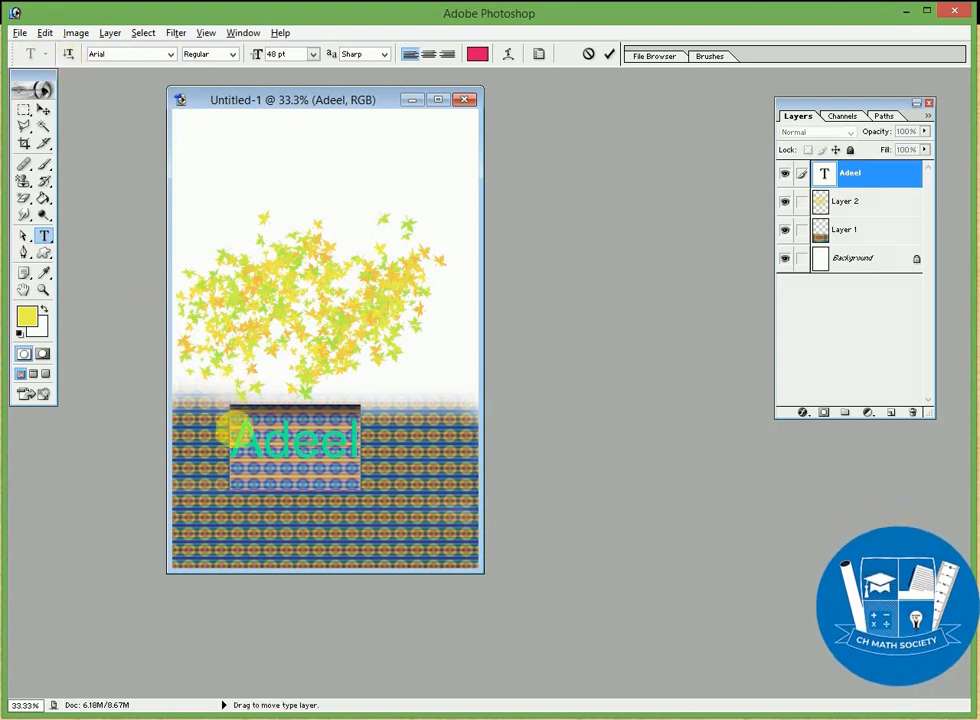
left_click(68, 56)
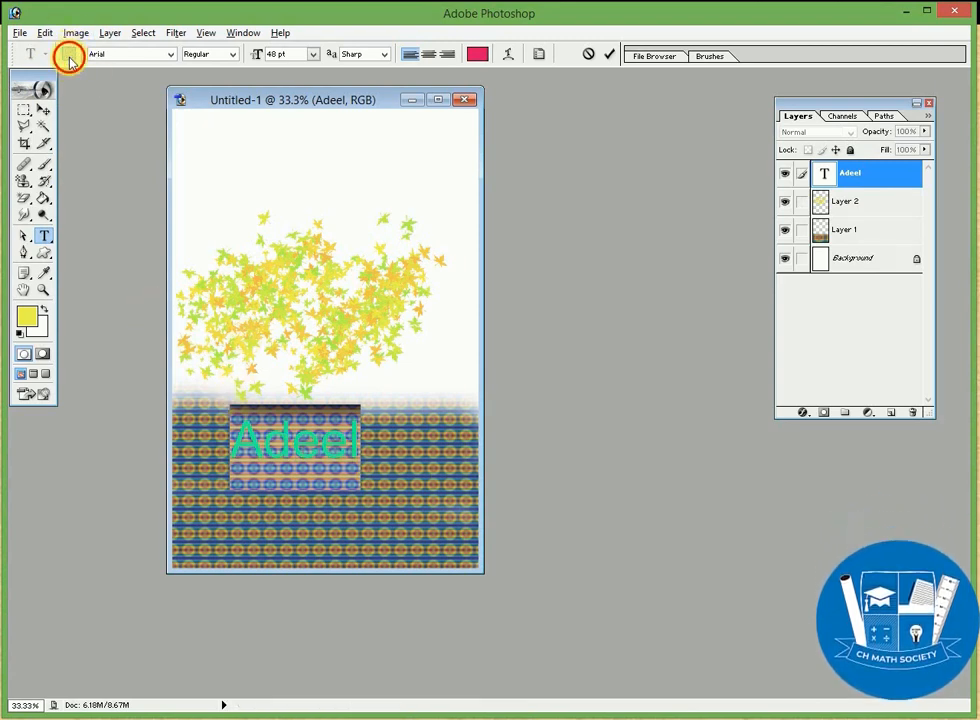
left_click(42, 111)
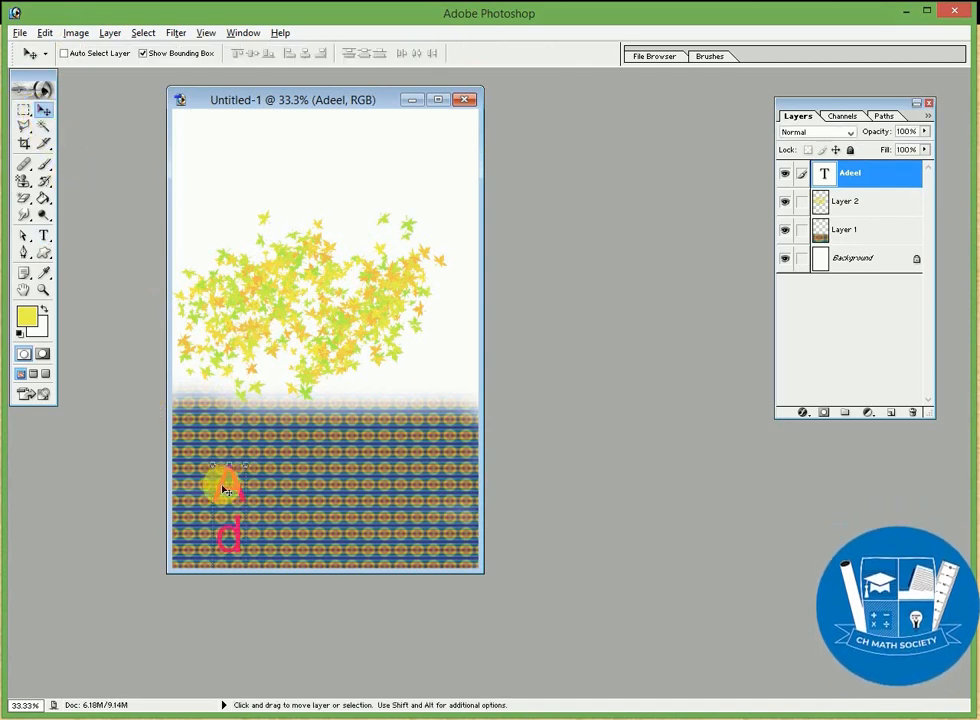
left_click_drag(219, 483, 453, 289)
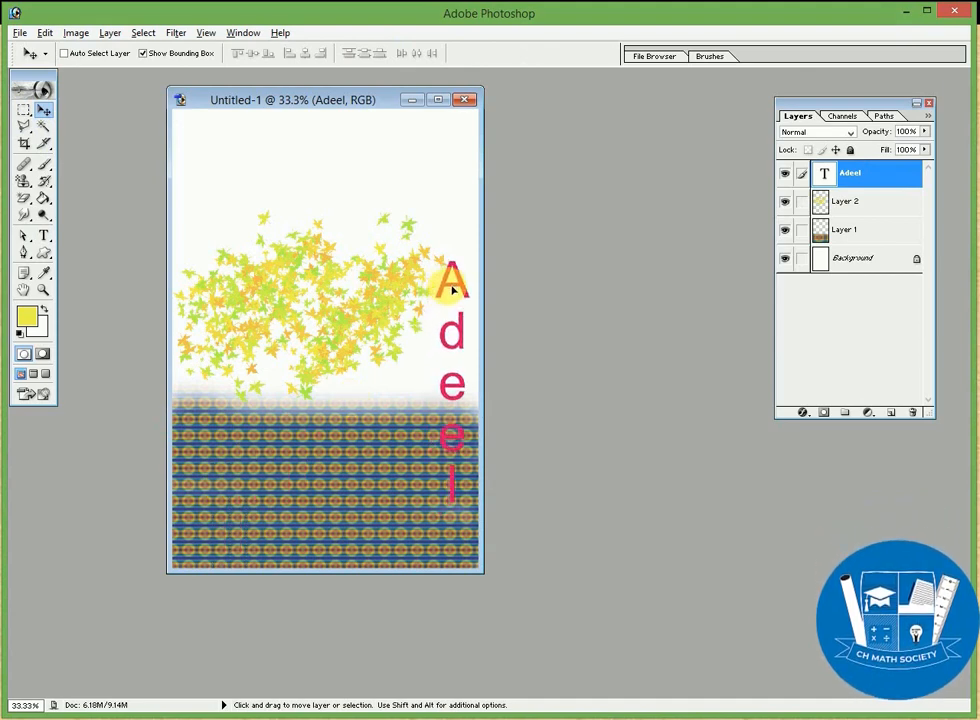
key("ctrl+t")
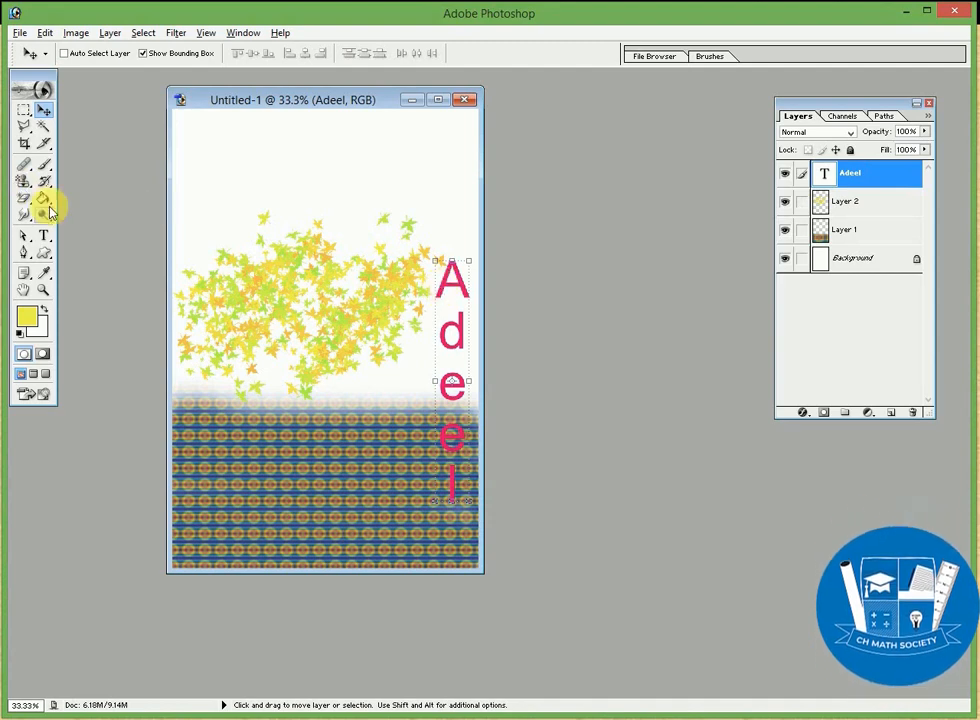
- Select the whole vertical name text and change its orientation back to horizontal
left_click(43, 237)
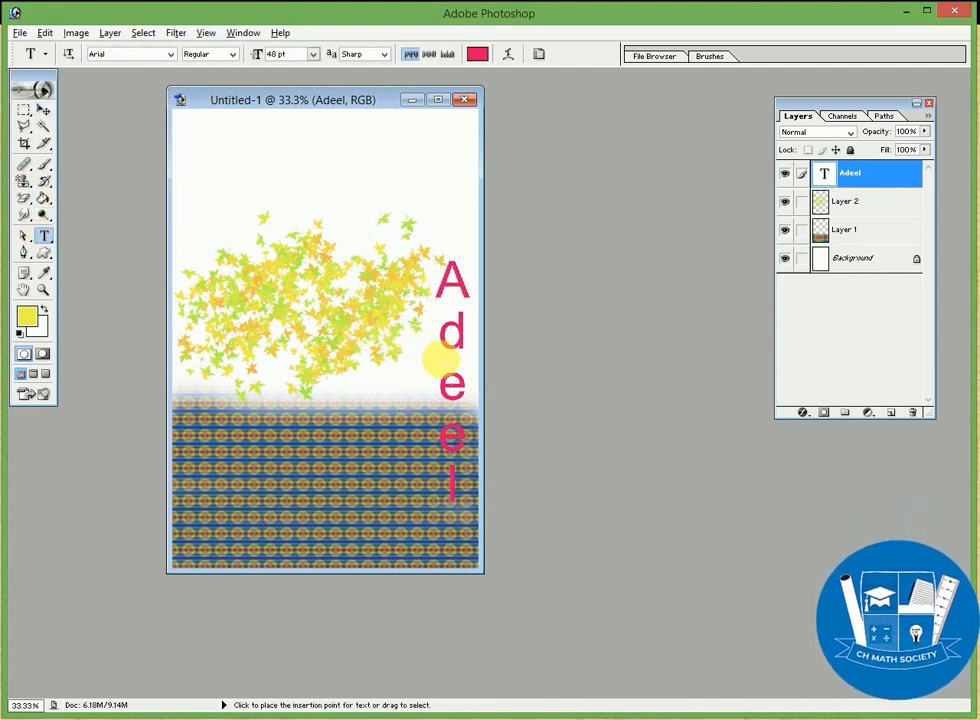
left_click(445, 350)
key("ctrl+a")
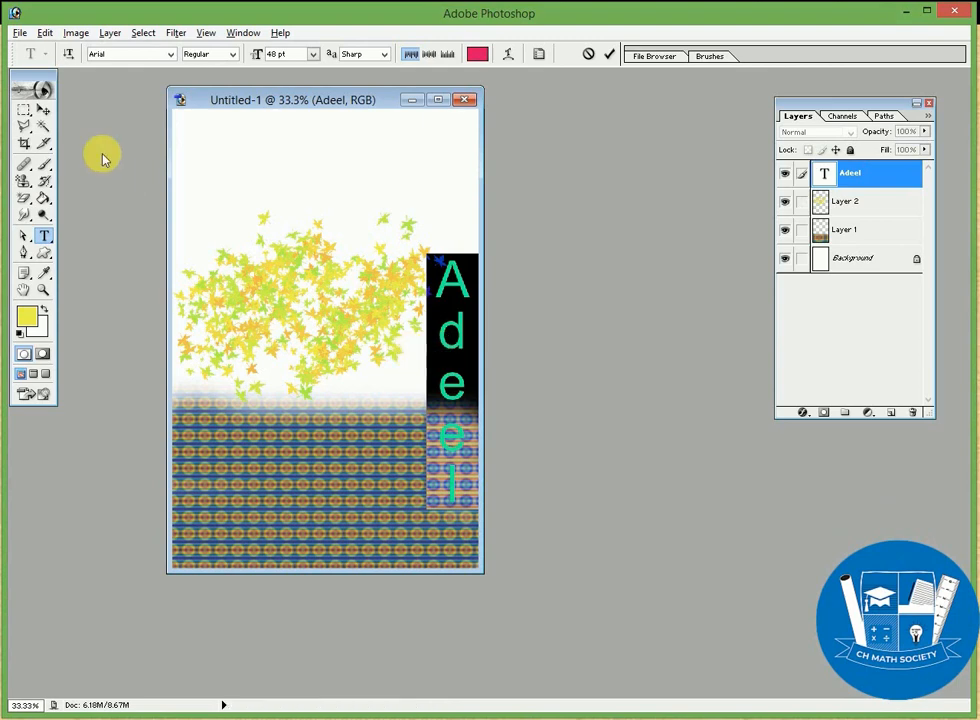
left_click(67, 53)
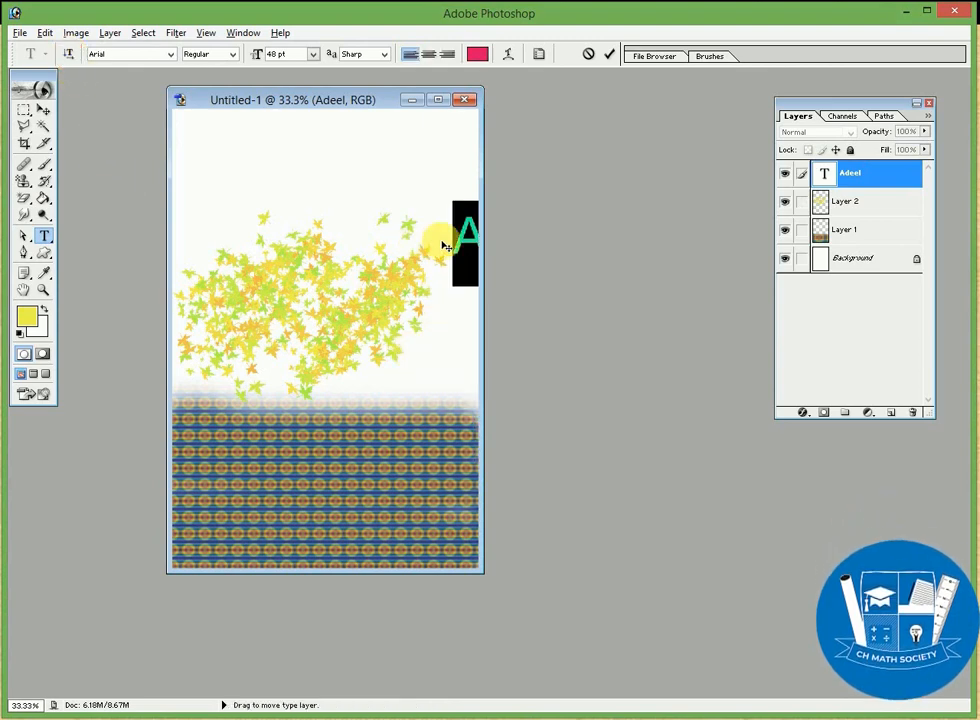
- Move the horizontal name text from the canvas's right edge onto the upper part of the patterned area
left_click(43, 109)
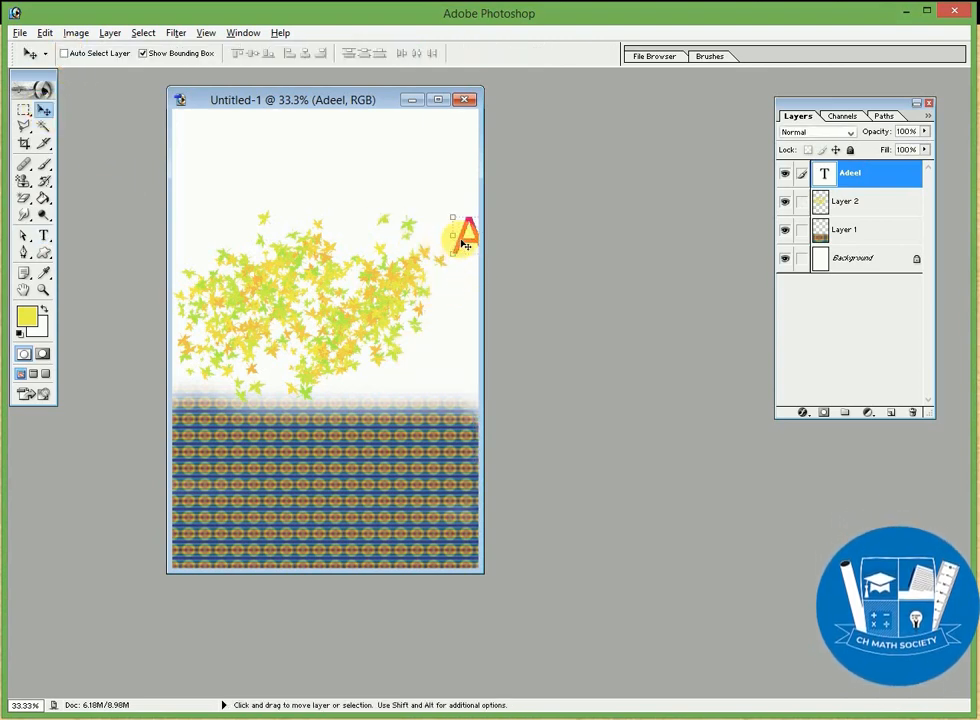
left_click_drag(457, 234, 262, 432)
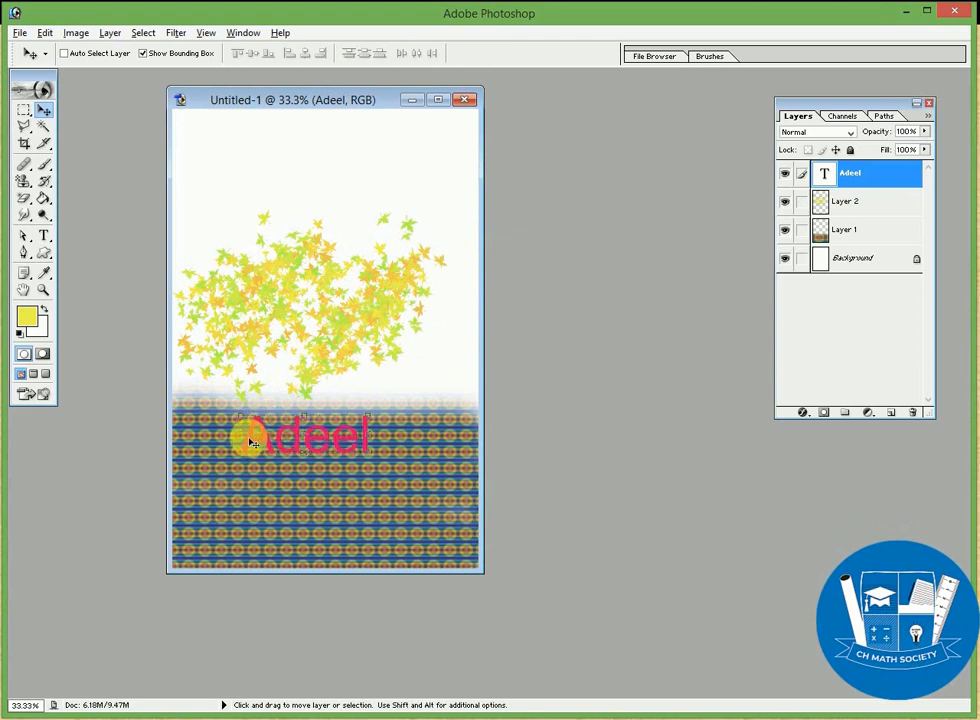
- Select the whole name text, try the Strong anti-aliasing method on it, and return it to Sharp
left_click(44, 236)
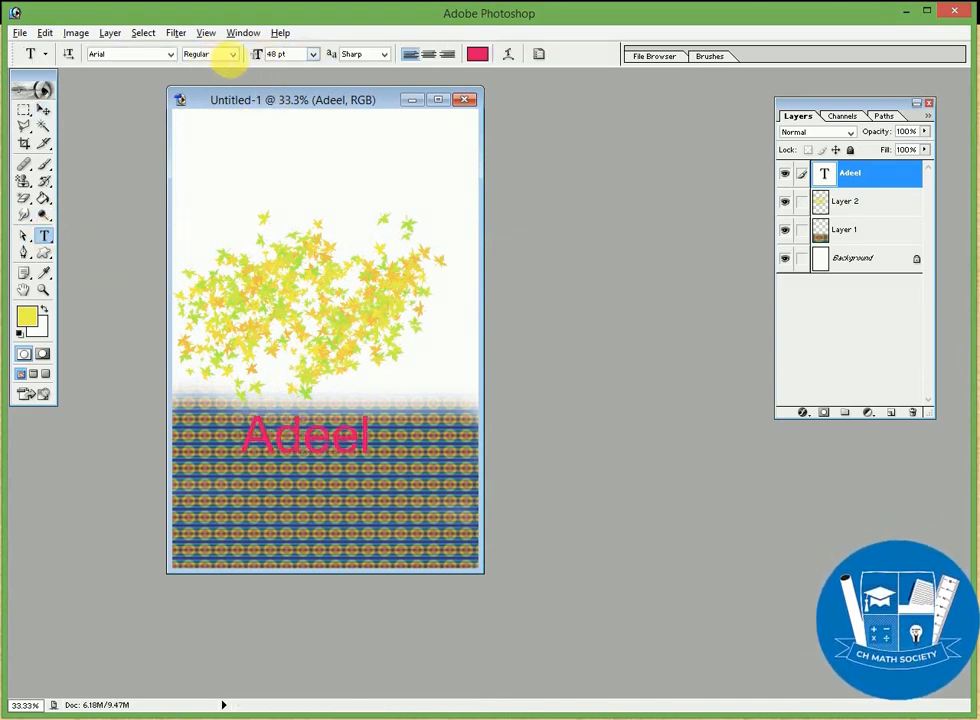
left_click(384, 55)
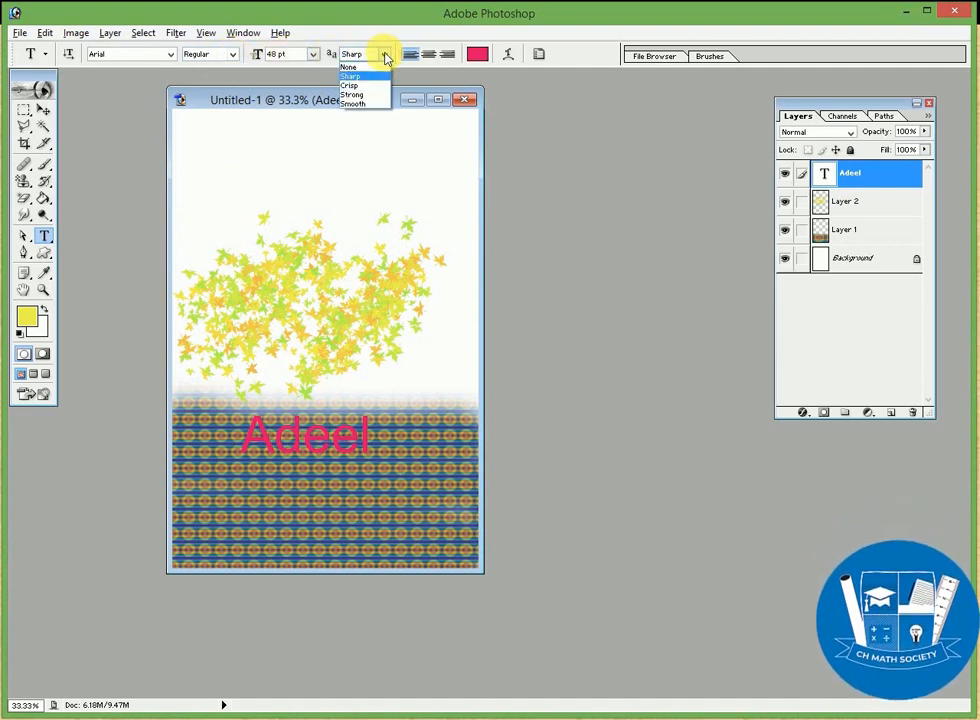
left_click(384, 56)
double_click(297, 436)
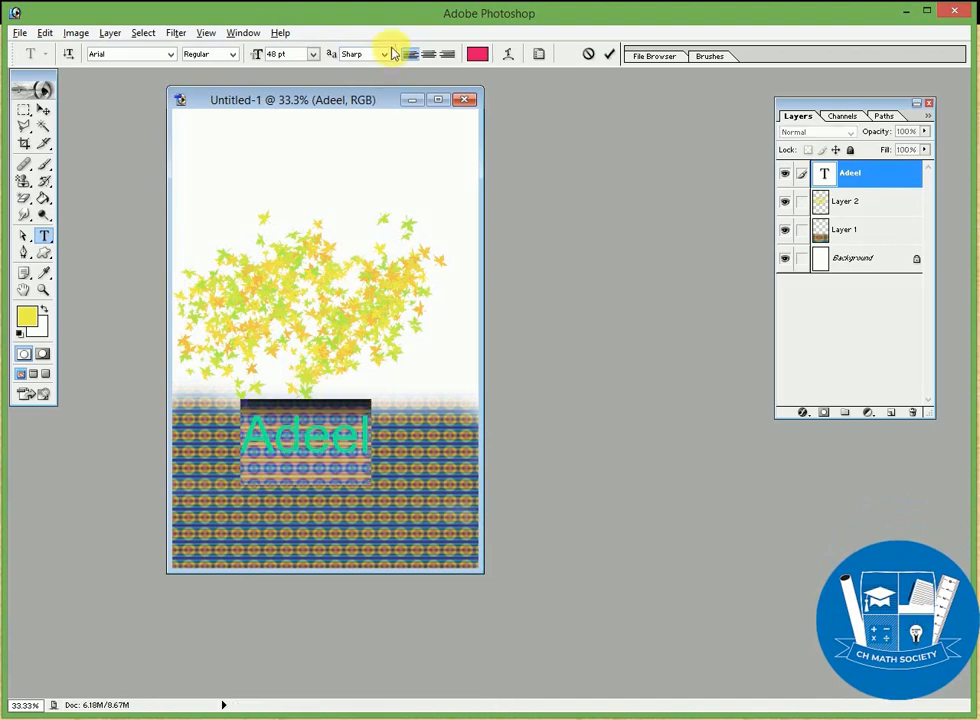
left_click(384, 54)
left_click(372, 95)
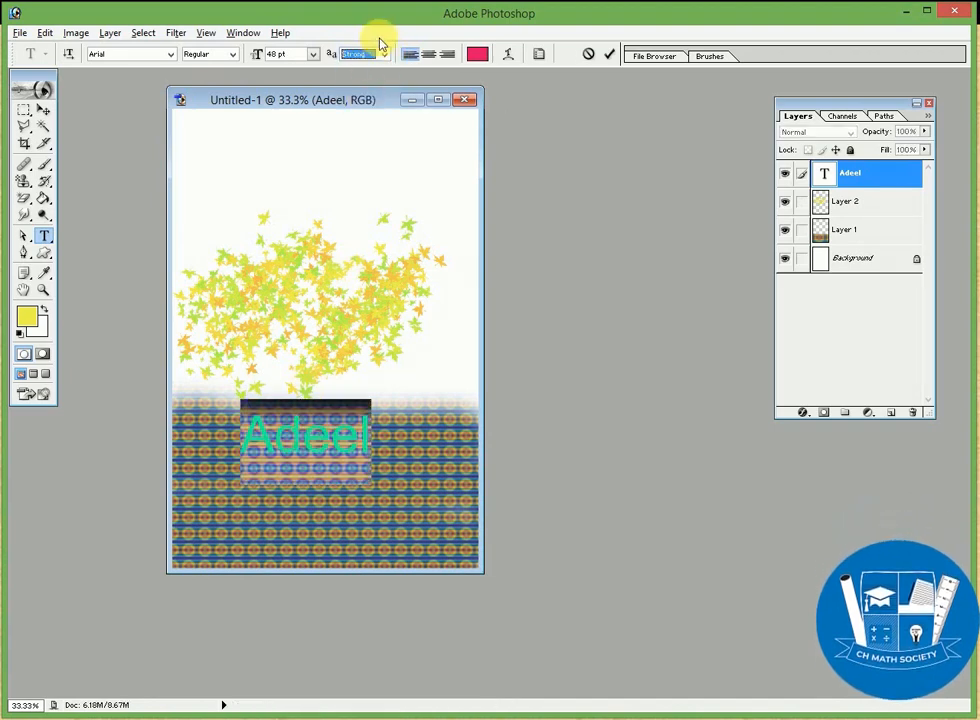
left_click(383, 54)
left_click(374, 77)
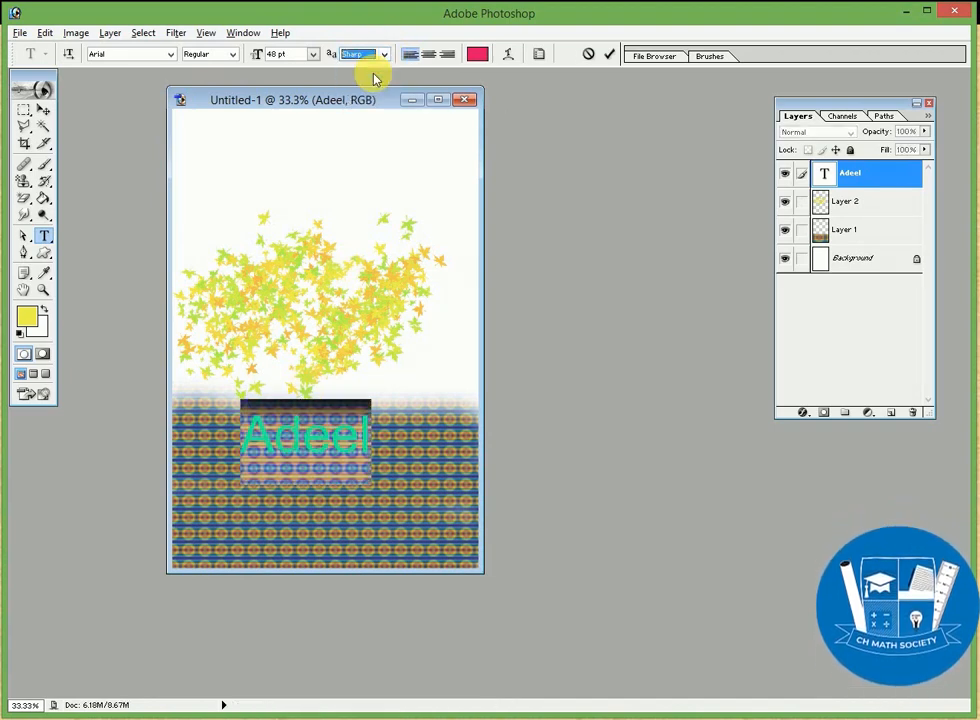
- Warp the selected name text with the Arc style at +50% bend and deselect it to view the curve
left_click(509, 57)
left_click_drag(385, 293, 544, 177)
left_click(655, 205)
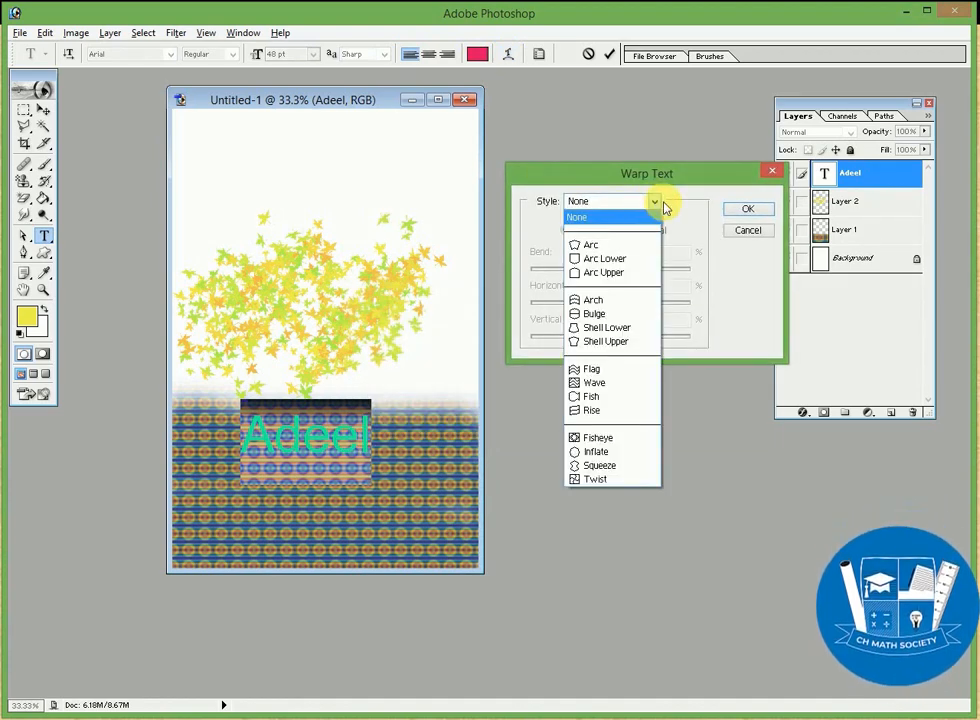
left_click(588, 244)
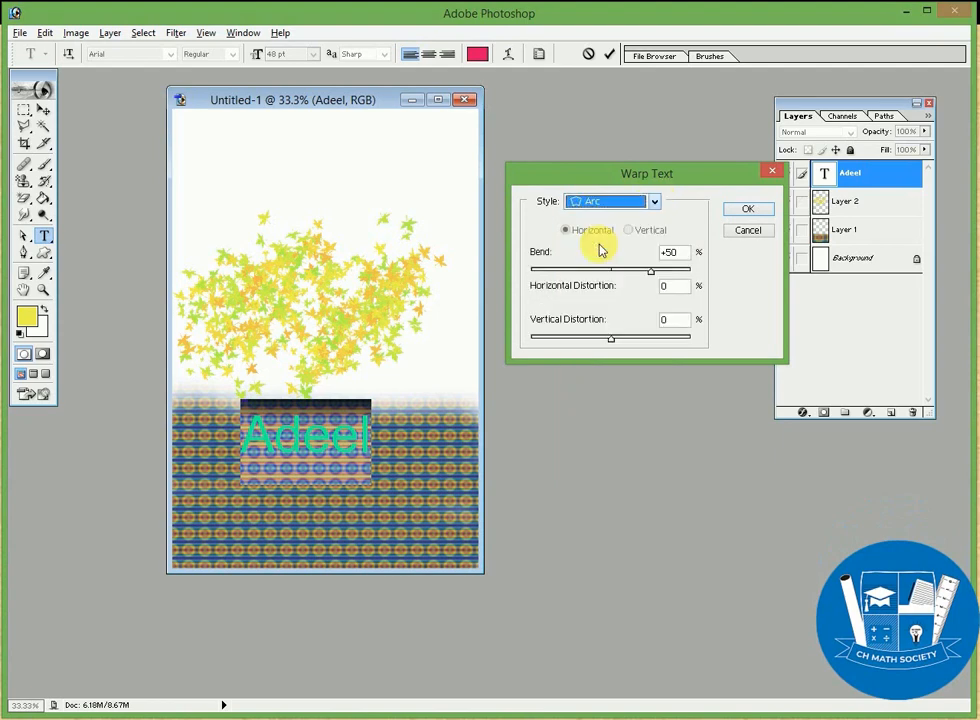
left_click(751, 212)
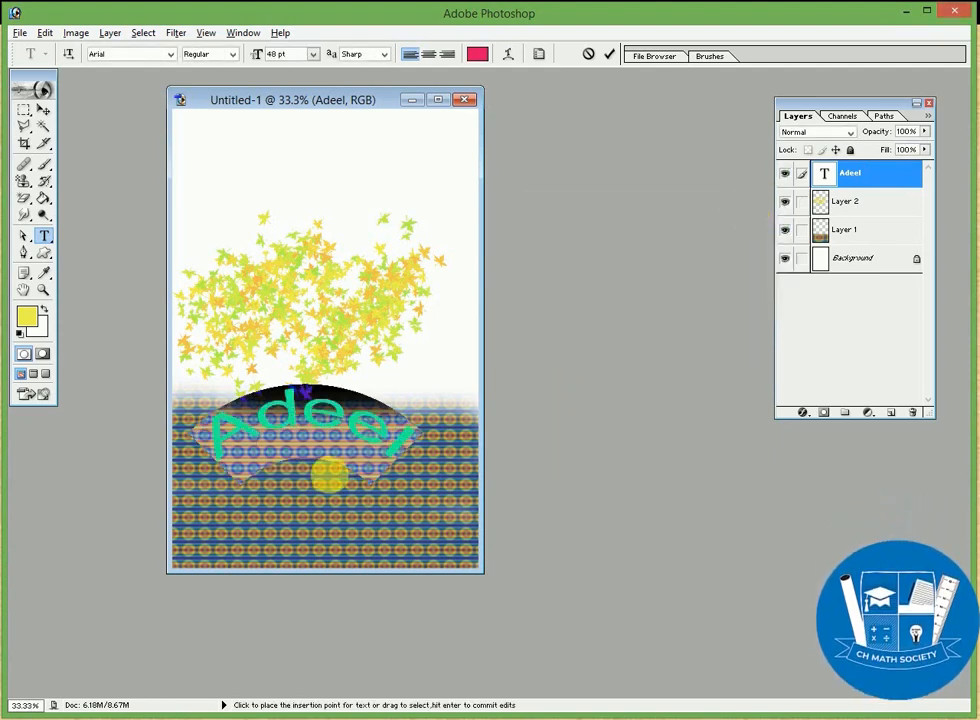
left_click(365, 453)
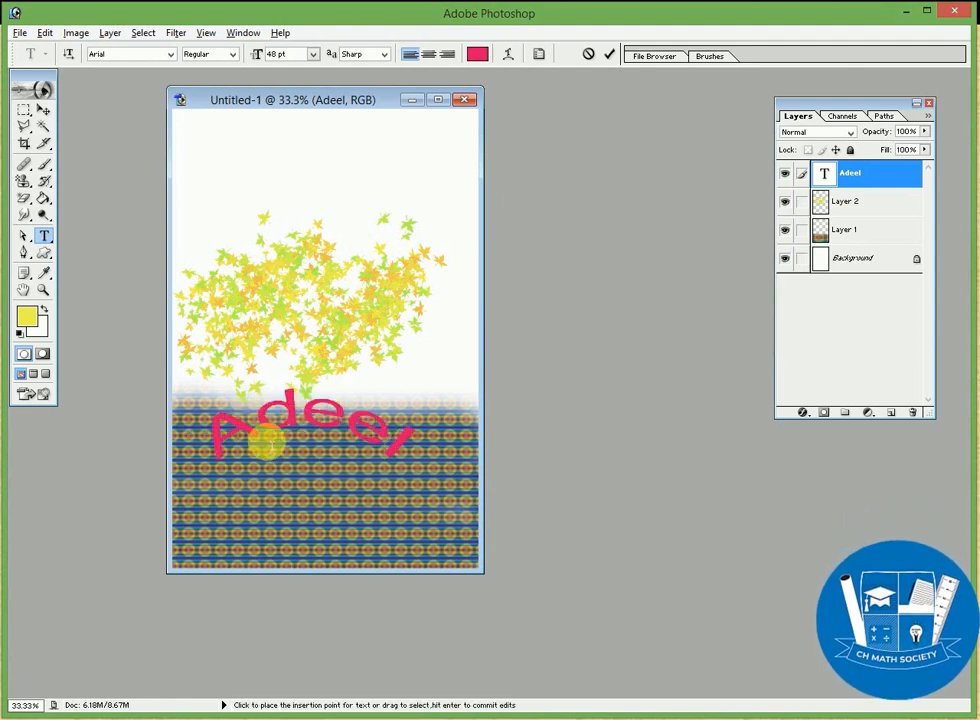
- Select the whole arched name text and change its warp style to Twist with a +50% bend
double_click(260, 432)
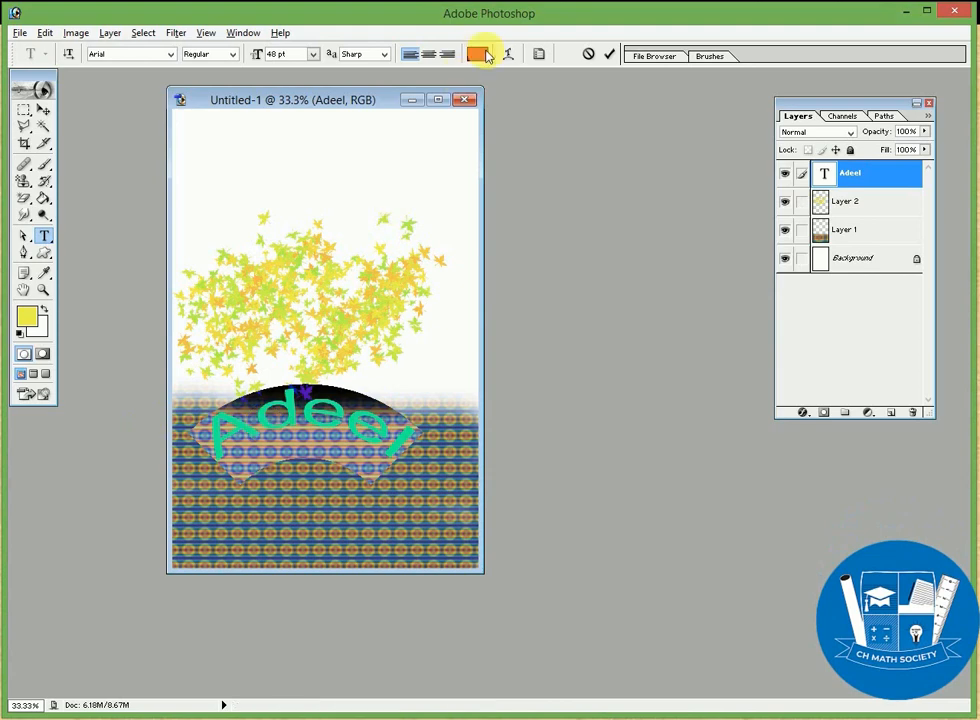
left_click(508, 56)
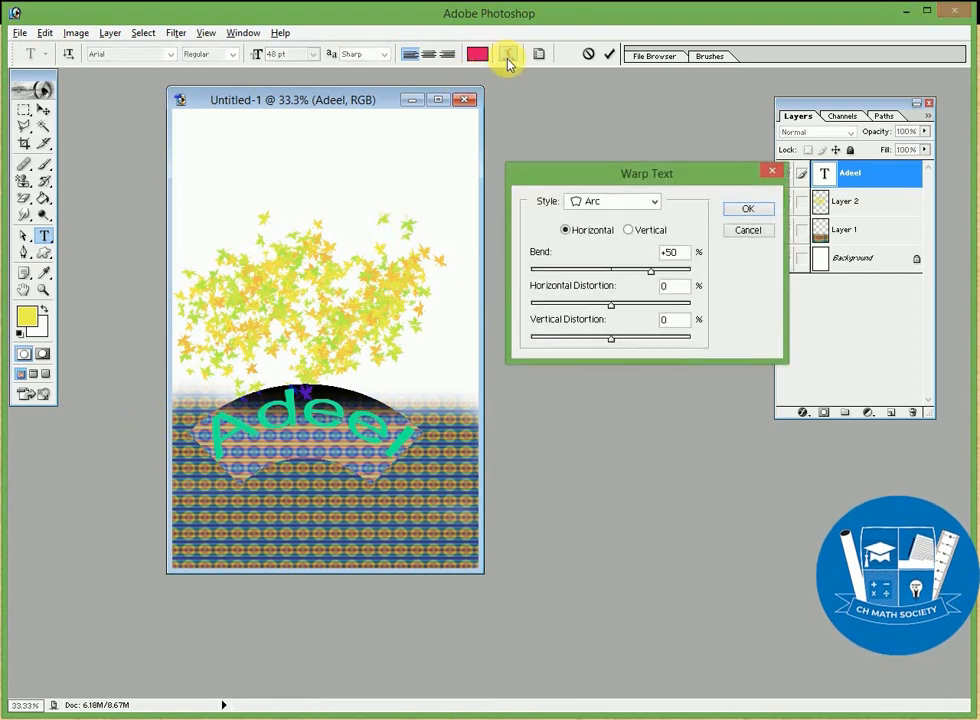
left_click(652, 201)
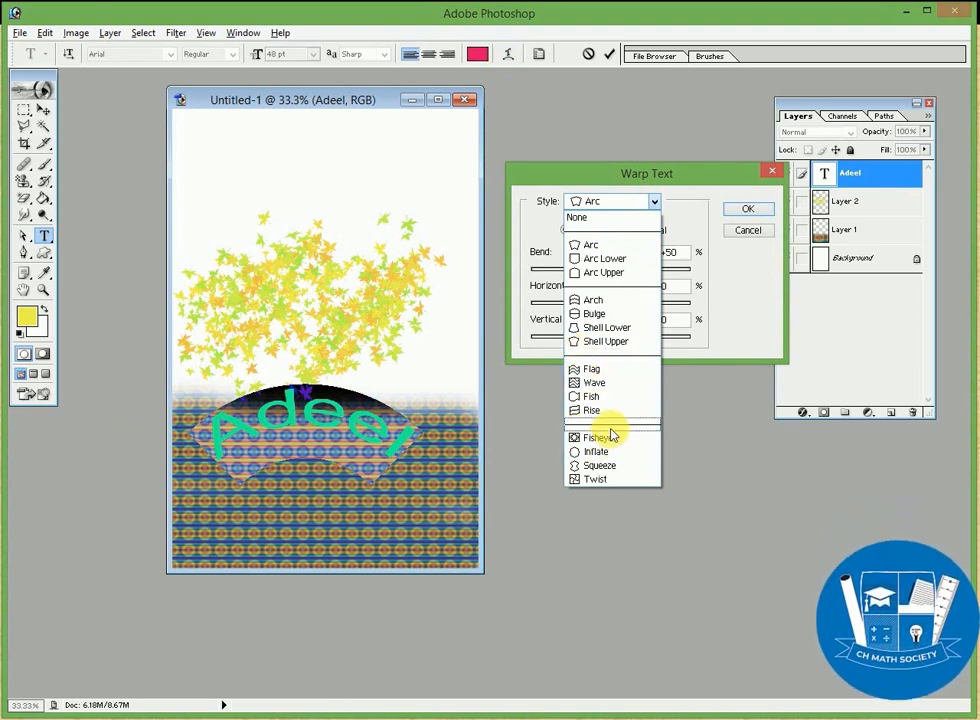
left_click(588, 479)
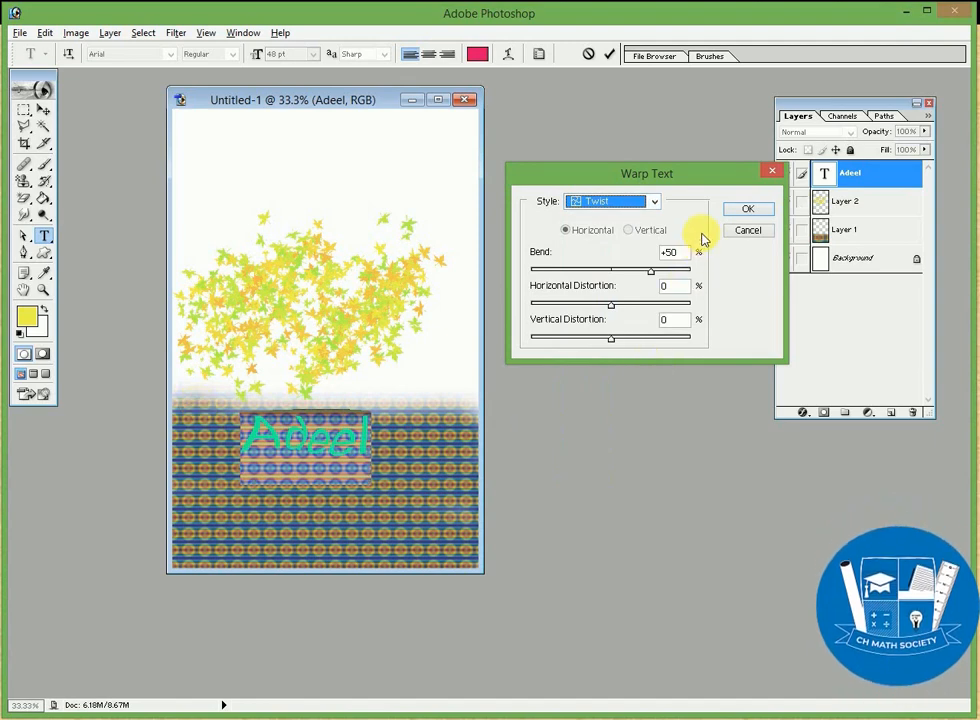
left_click(748, 208)
left_click(340, 440)
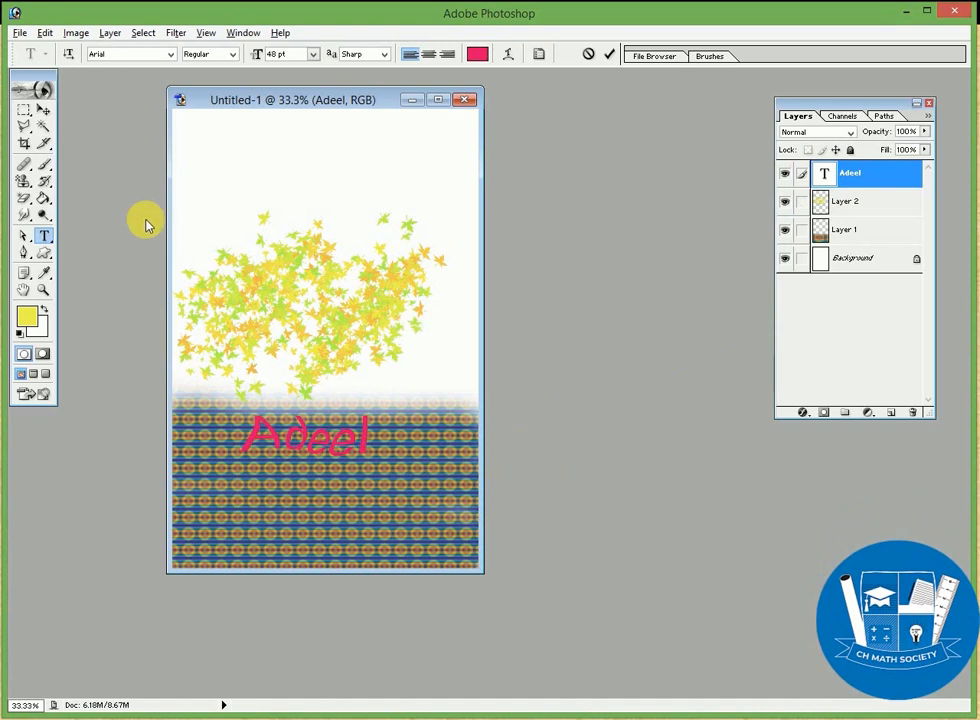
- Enlarge the twisted name text to about 159% width and 264% height across the patterned area, and apply the transformation
left_click(44, 109)
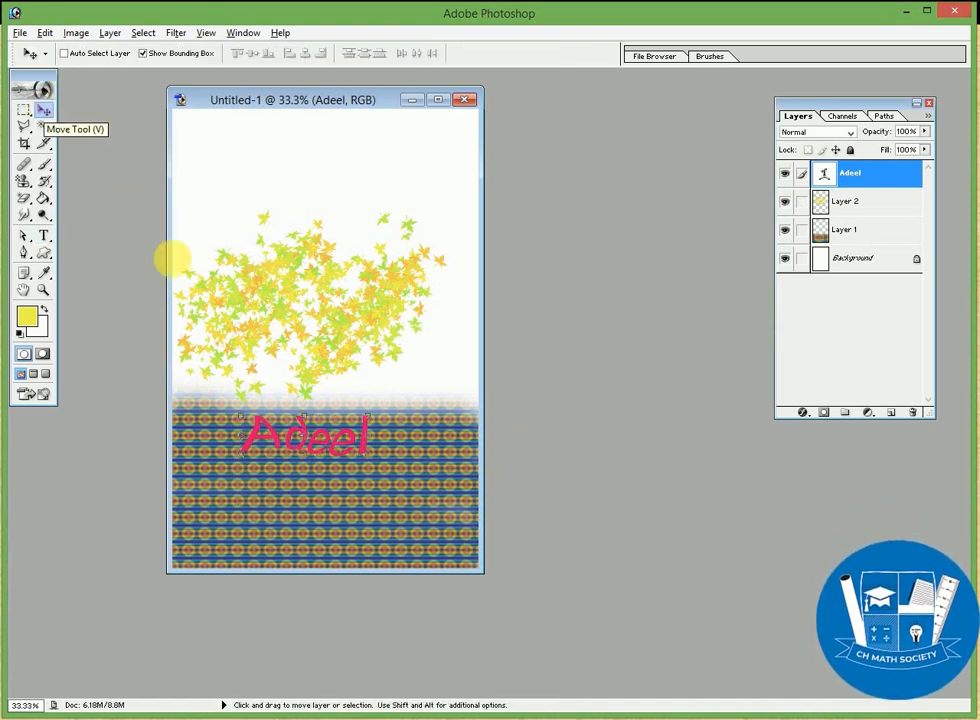
left_click_drag(372, 462, 444, 519)
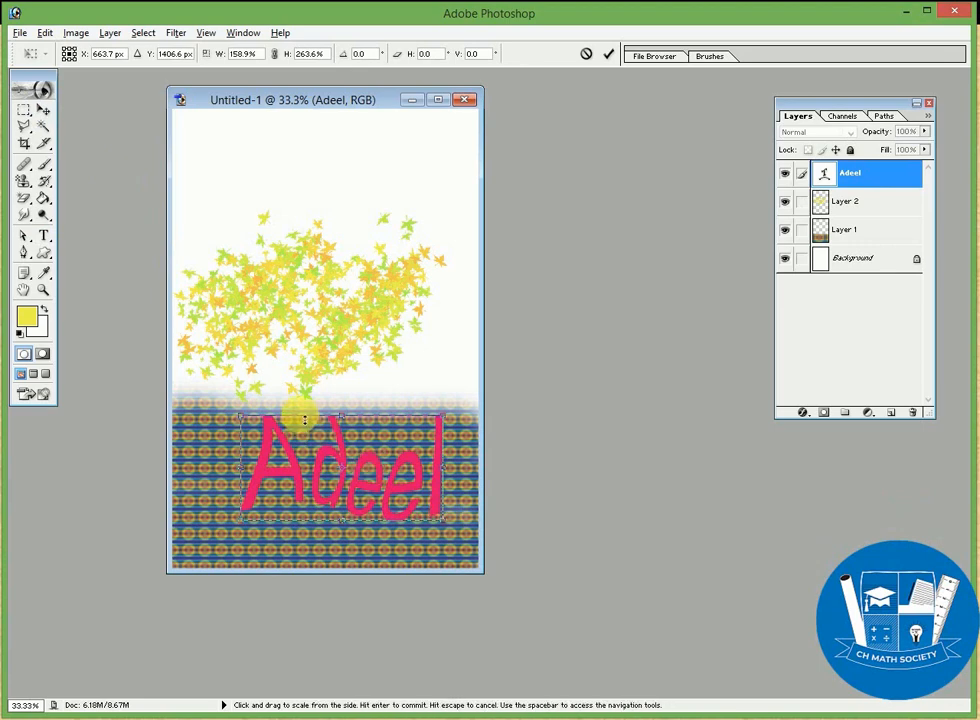
left_click(44, 109)
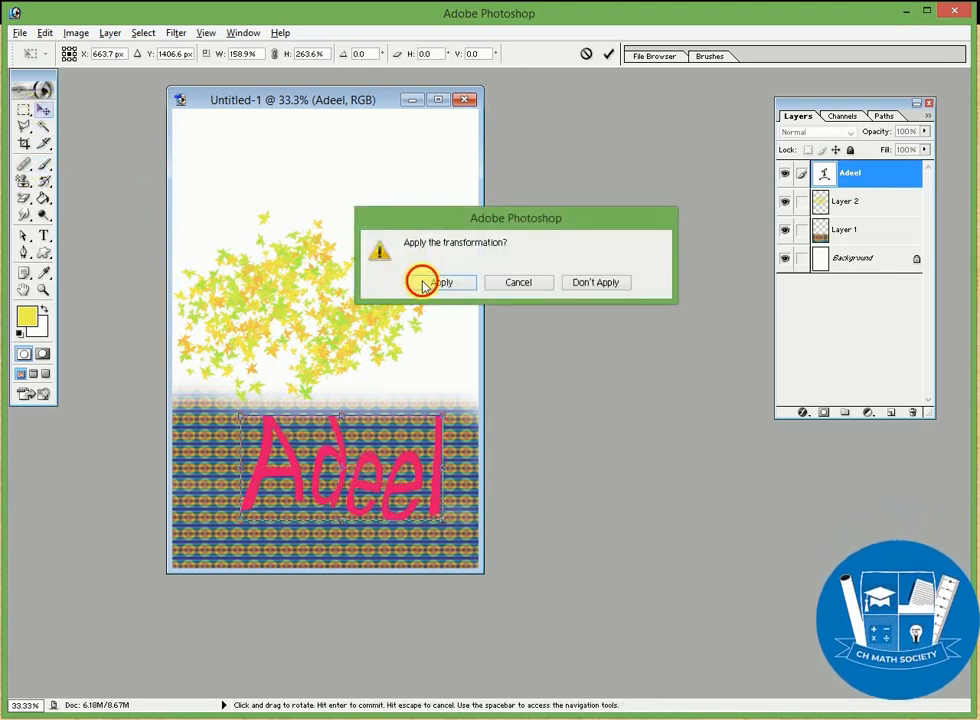
left_click(422, 283)
left_click(42, 110)
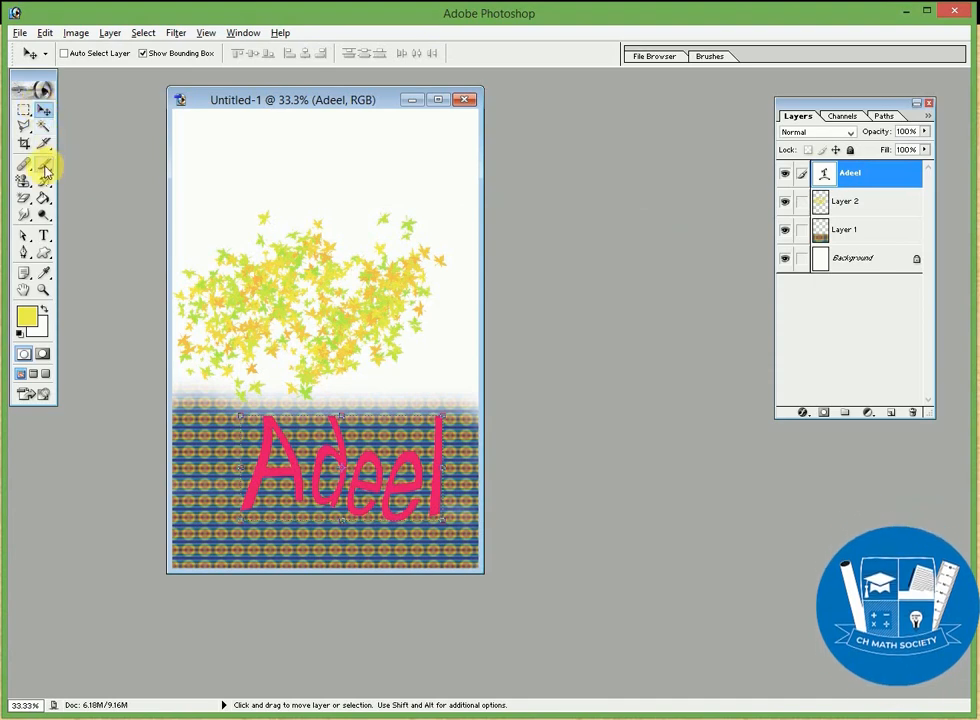
- Draw a large yellow butterfly custom shape in the upper-left part of the canvas, above the leaves
left_click(50, 258)
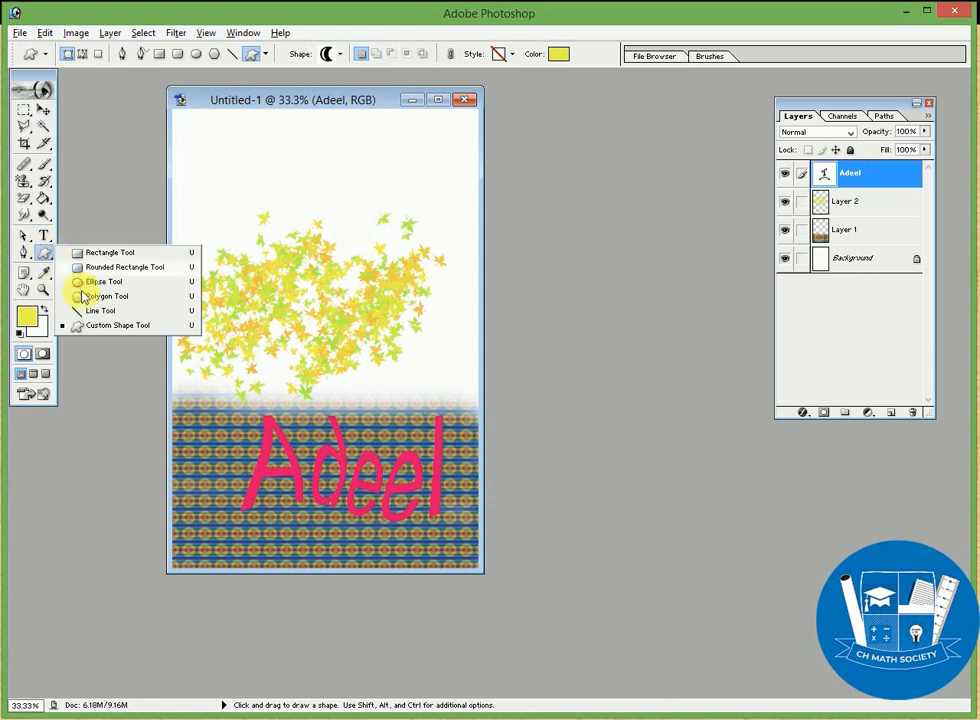
left_click(105, 325)
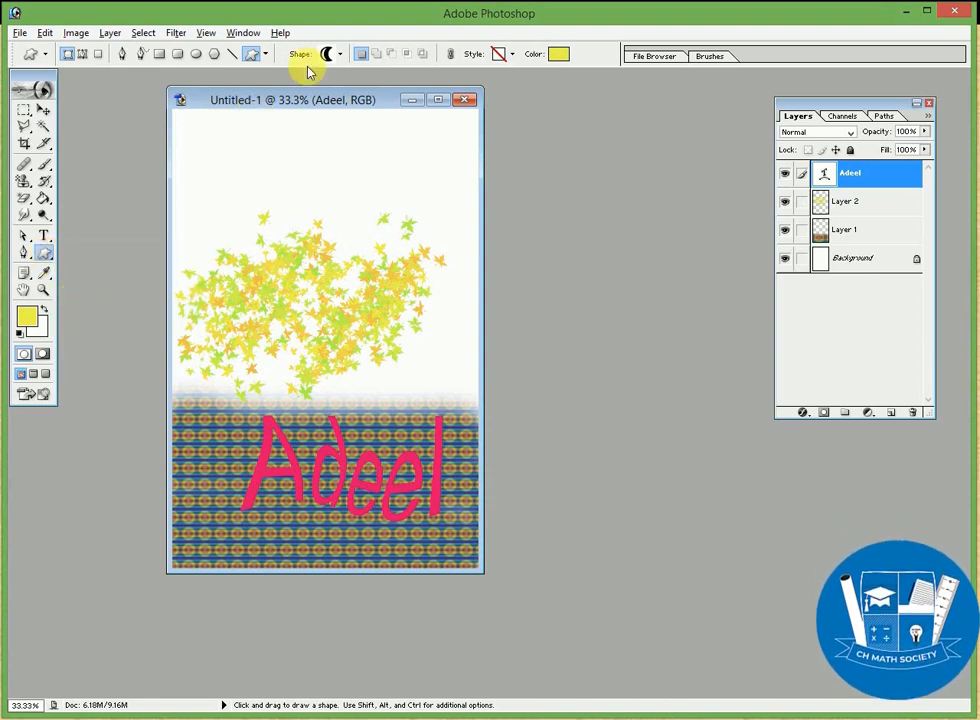
left_click(340, 55)
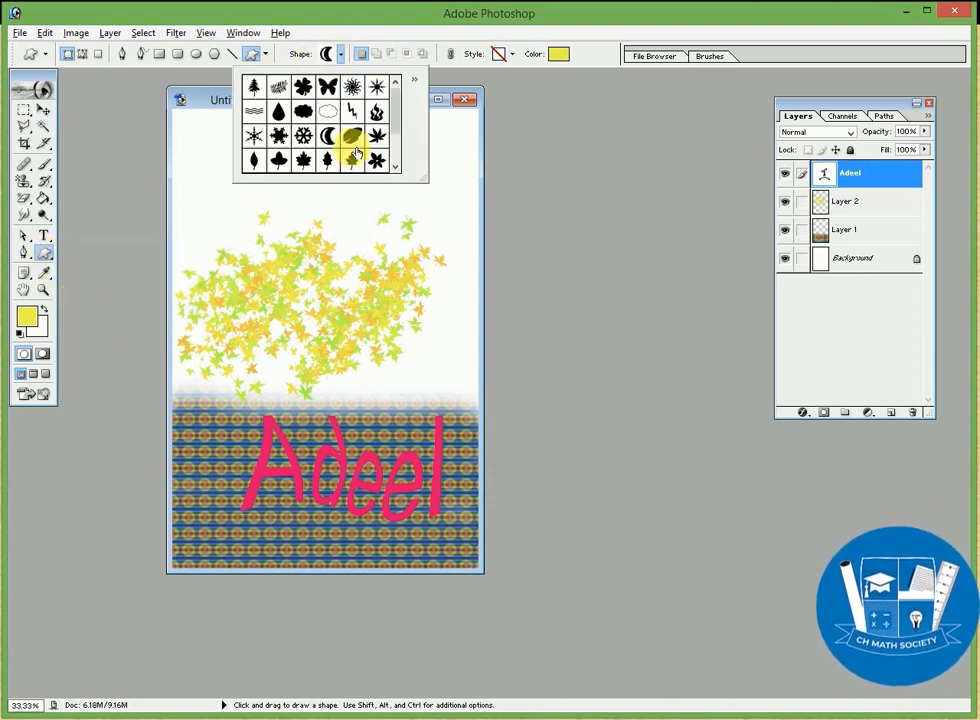
left_click(397, 168)
left_click(398, 168)
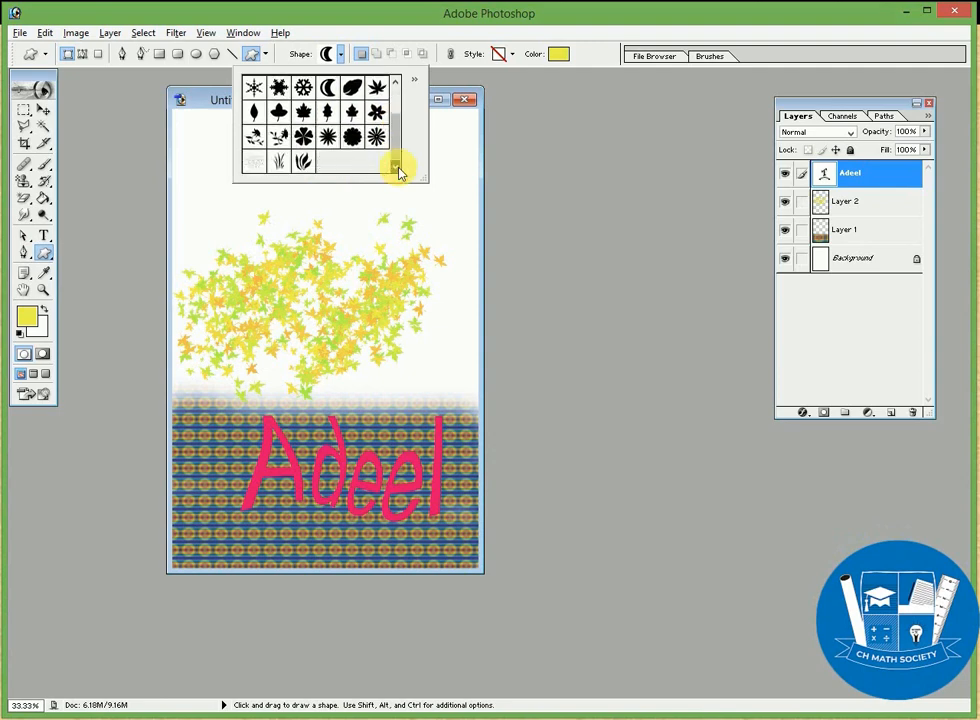
left_click_drag(397, 145, 402, 103)
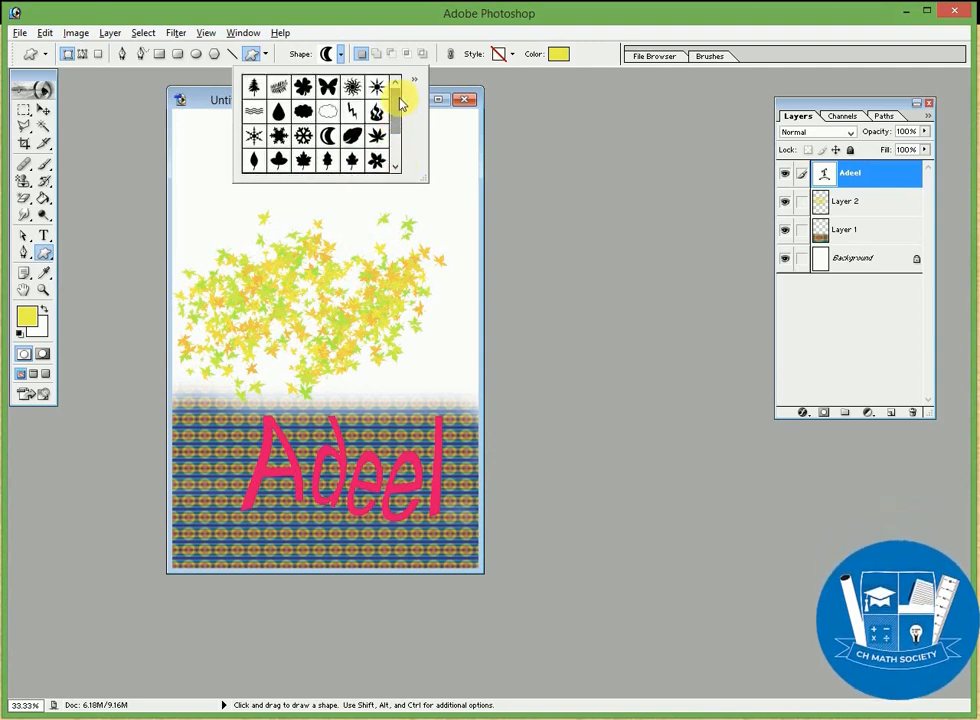
left_click_drag(188, 120, 253, 172)
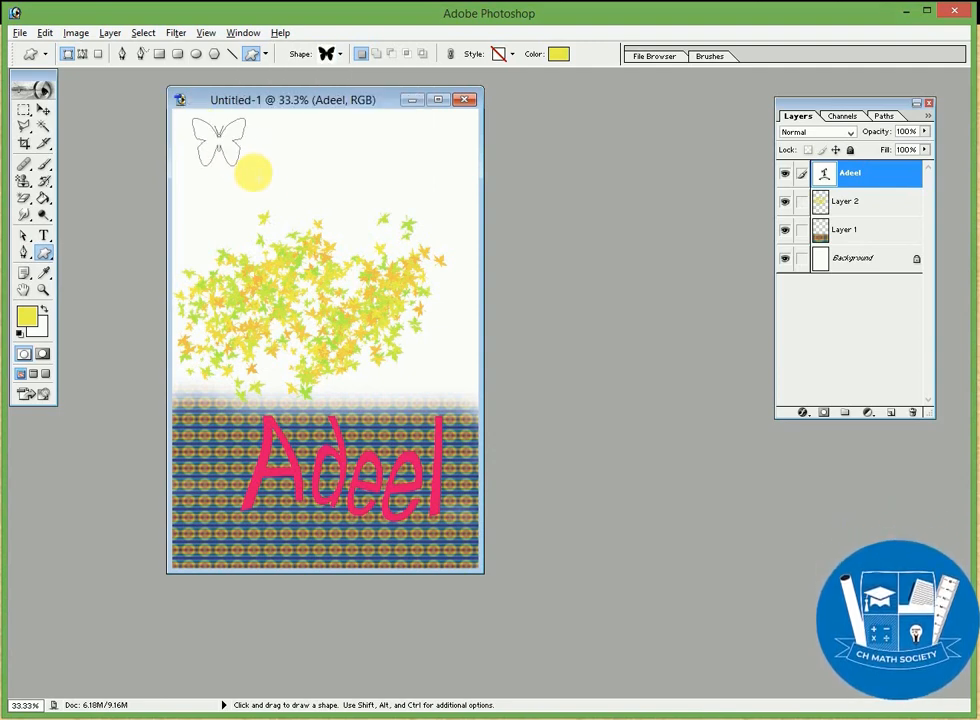
left_click_drag(326, 224, 326, 226)
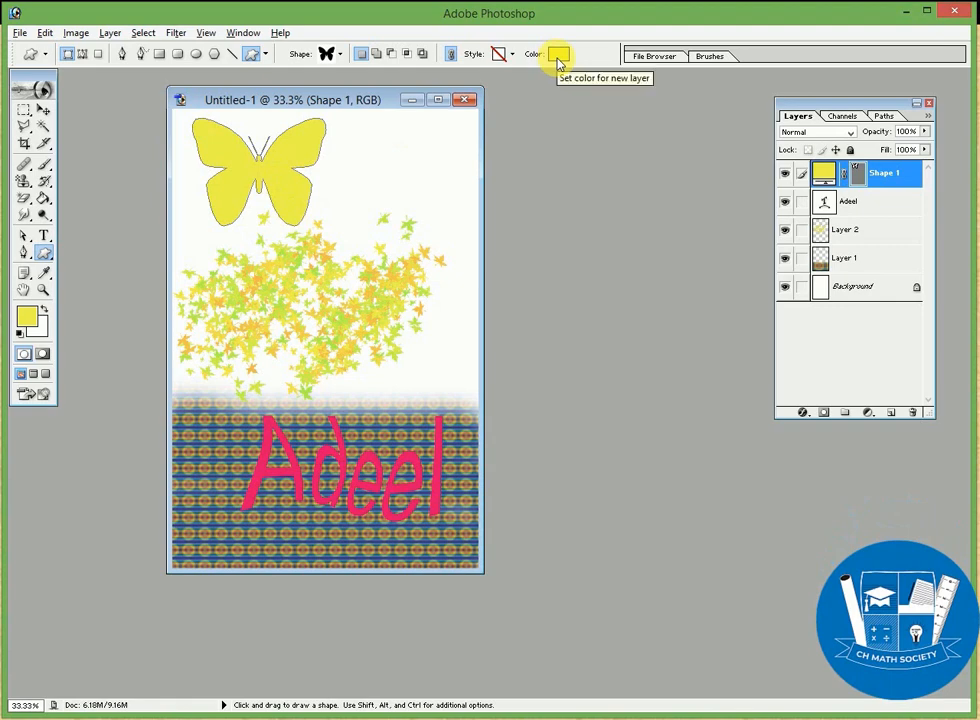
- Apply the orange-red preset style with drop shadow, bevel, radial gradient and black stroke to the butterfly shape
left_click(513, 56)
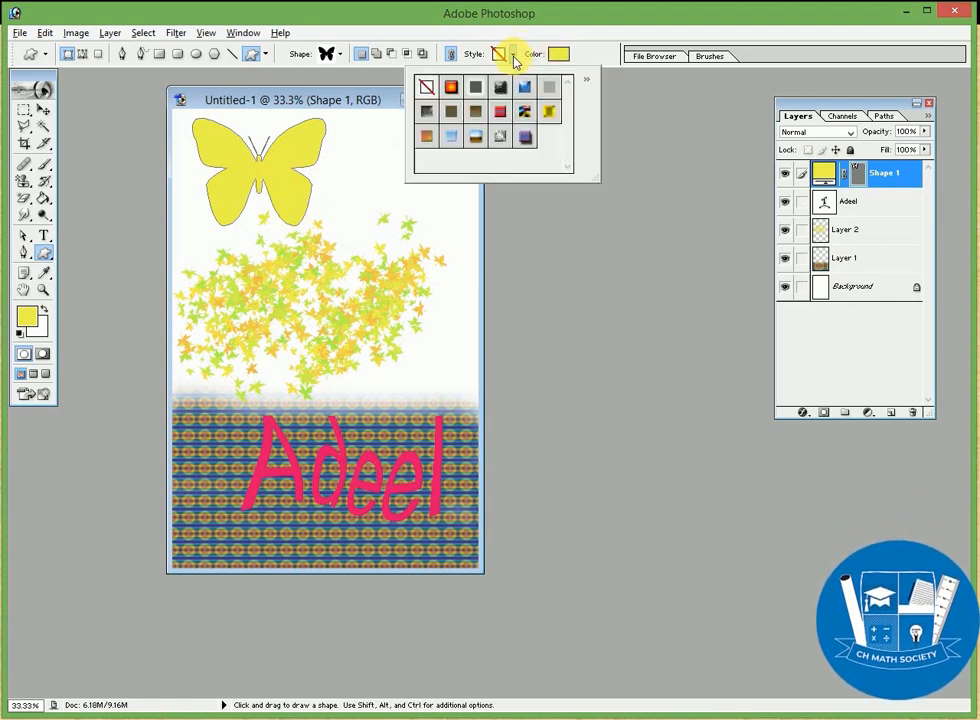
left_click(451, 88)
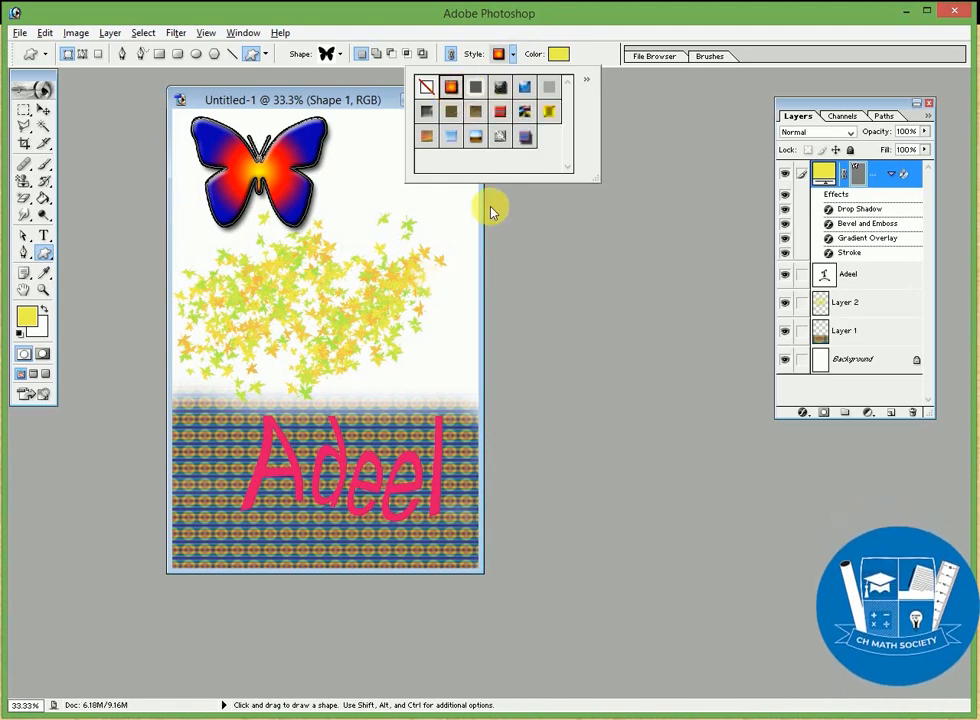
left_click(636, 293)
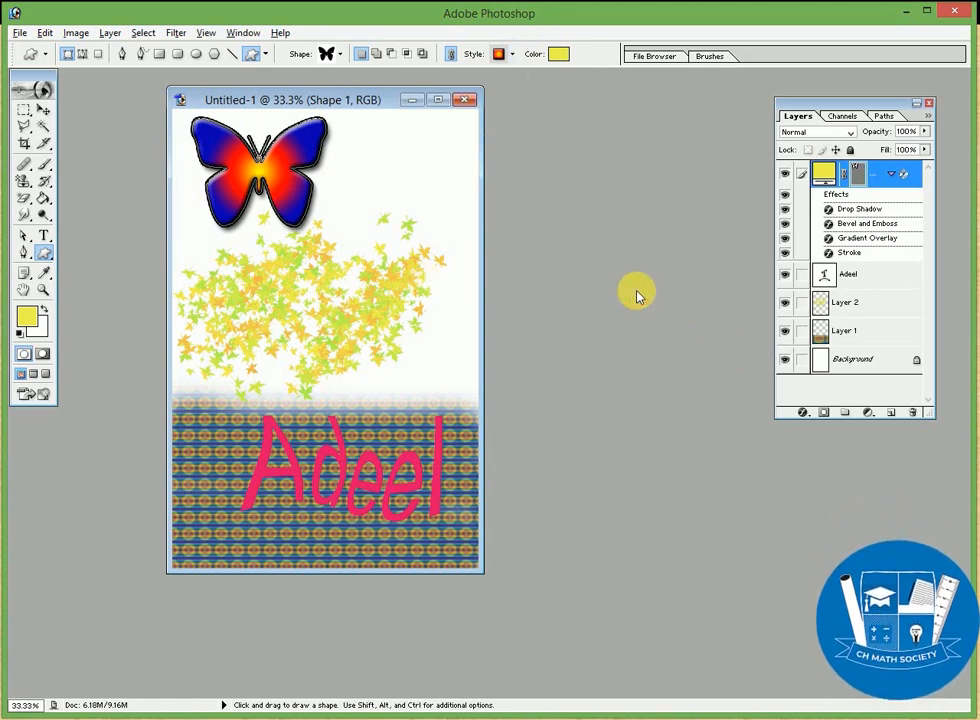
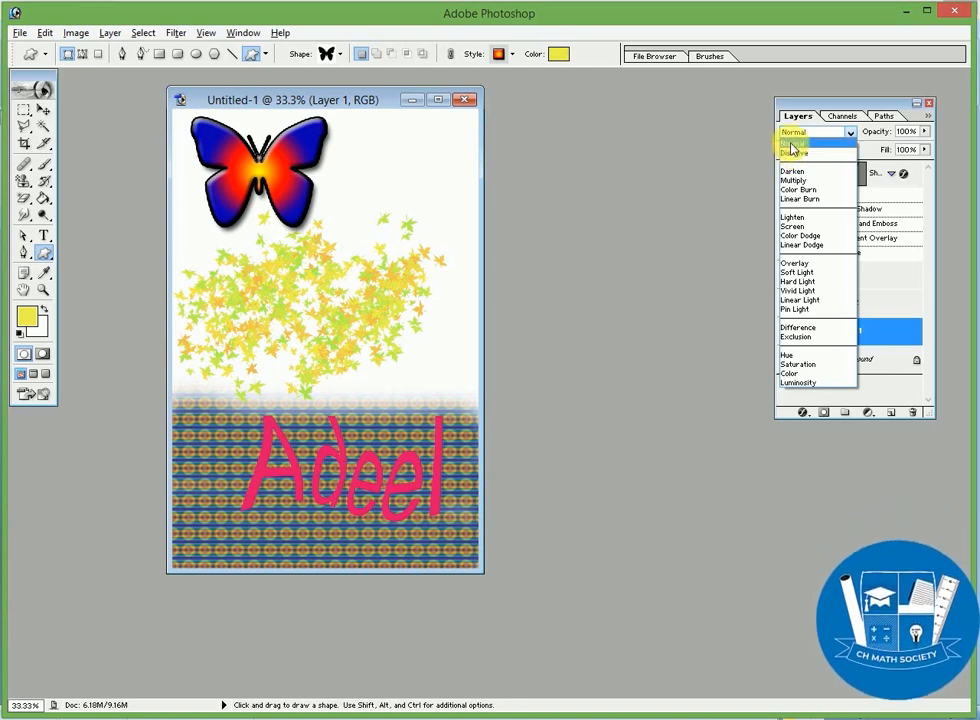
- Try the Dissolve blending mode on Layer 1, which holds the pattern, and return it to Normal
left_click(791, 153)
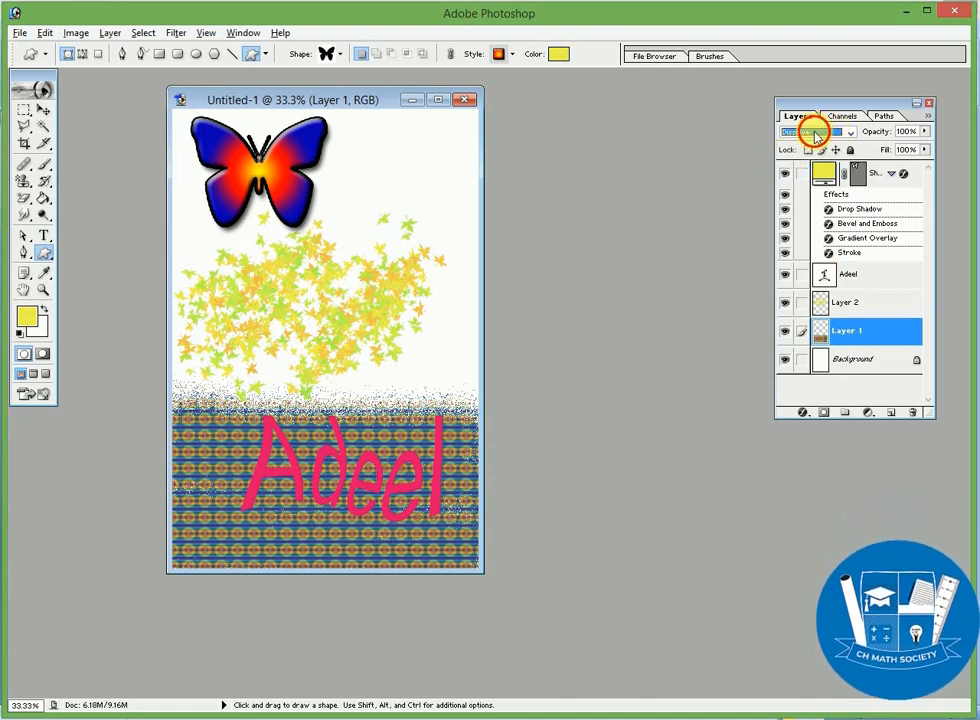
left_click(815, 135)
left_click(791, 141)
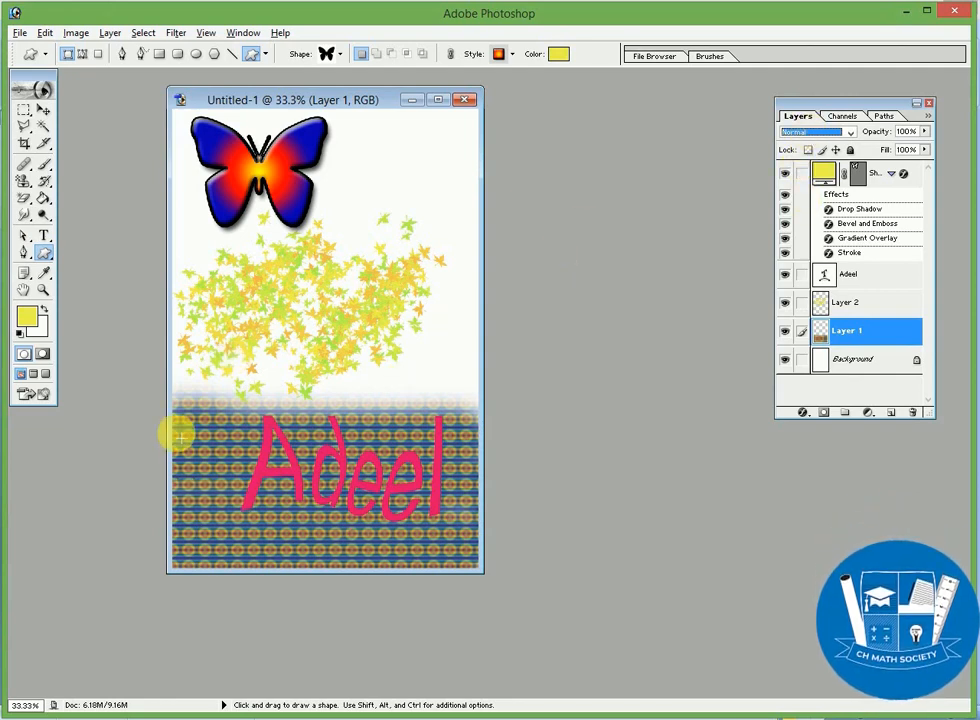
- Set the blending mode of the pattern layer, Layer 1, to Dissolve
left_click(798, 133)
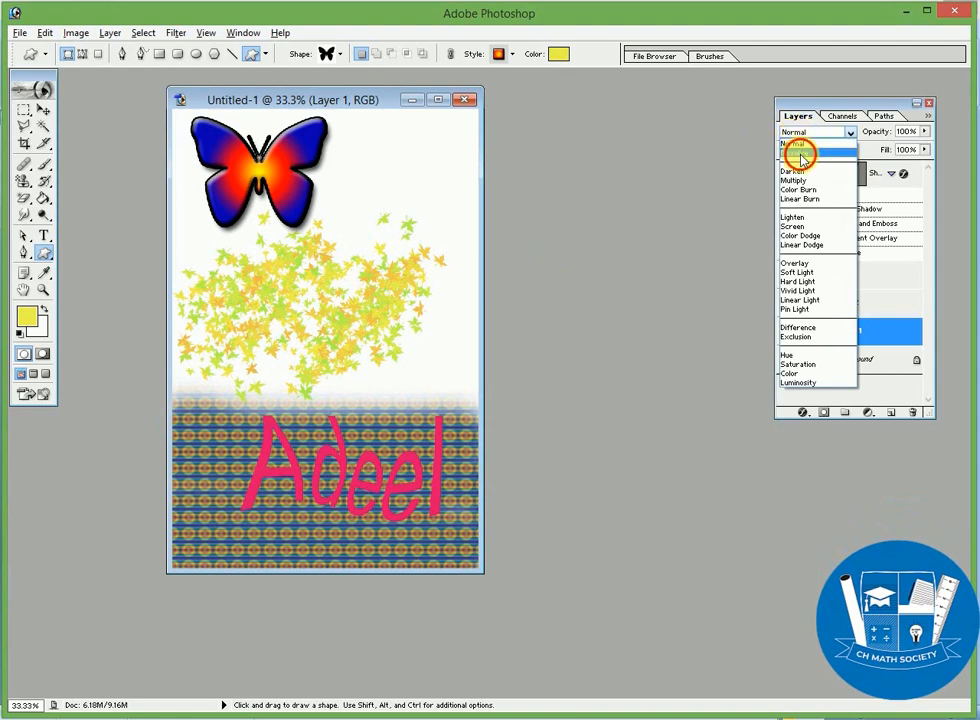
left_click(800, 155)
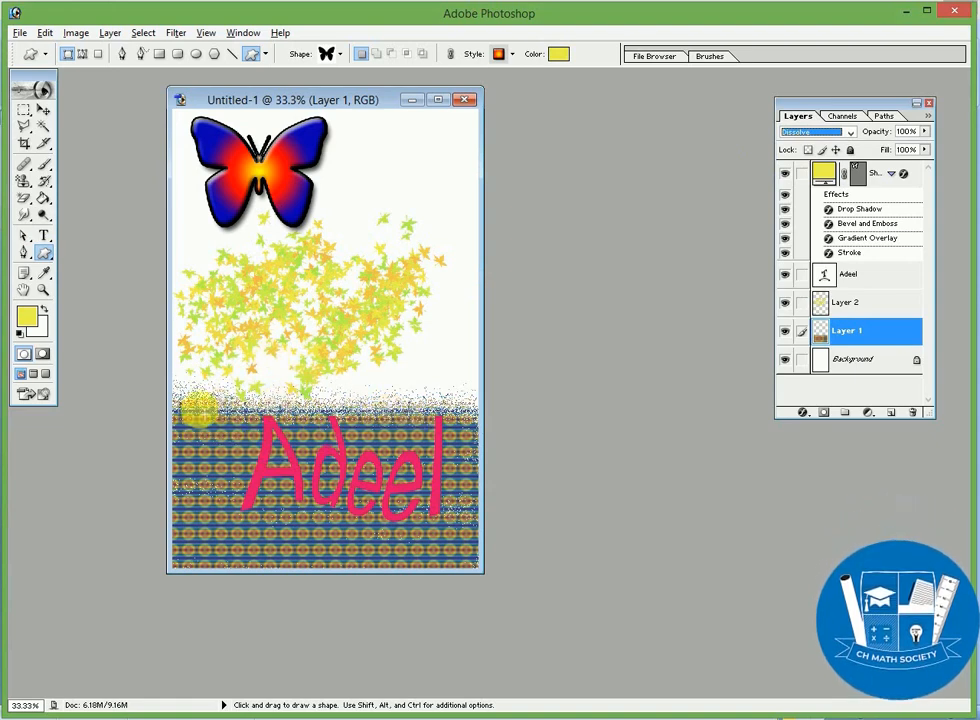
- Try the Darken, Color Burn and Linear Burn blending modes on the pattern layer, Layer 1
left_click(799, 132)
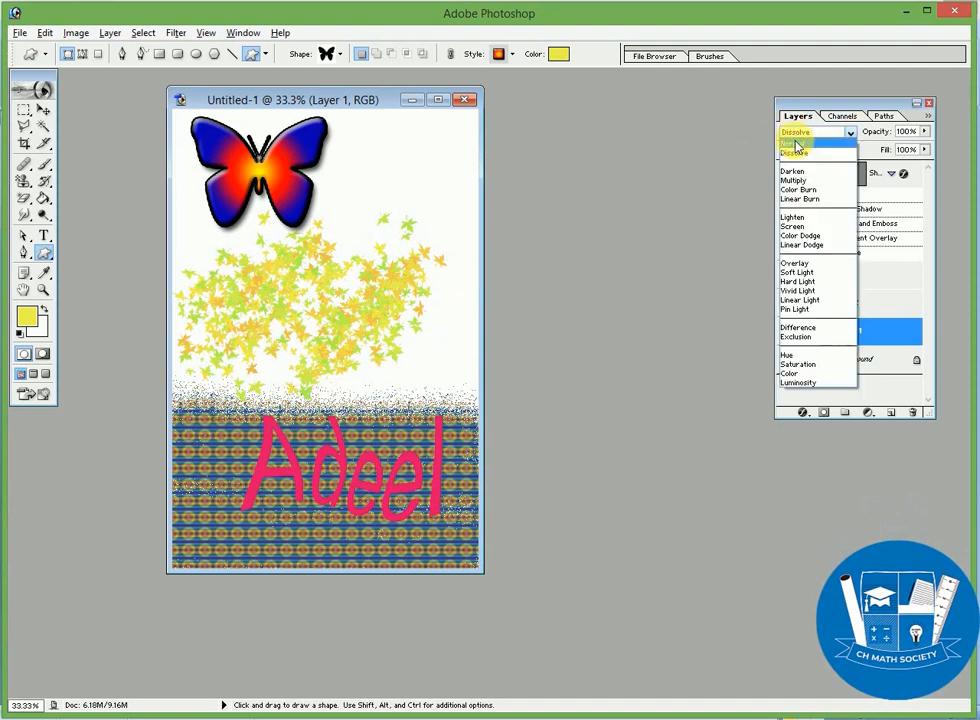
left_click(803, 172)
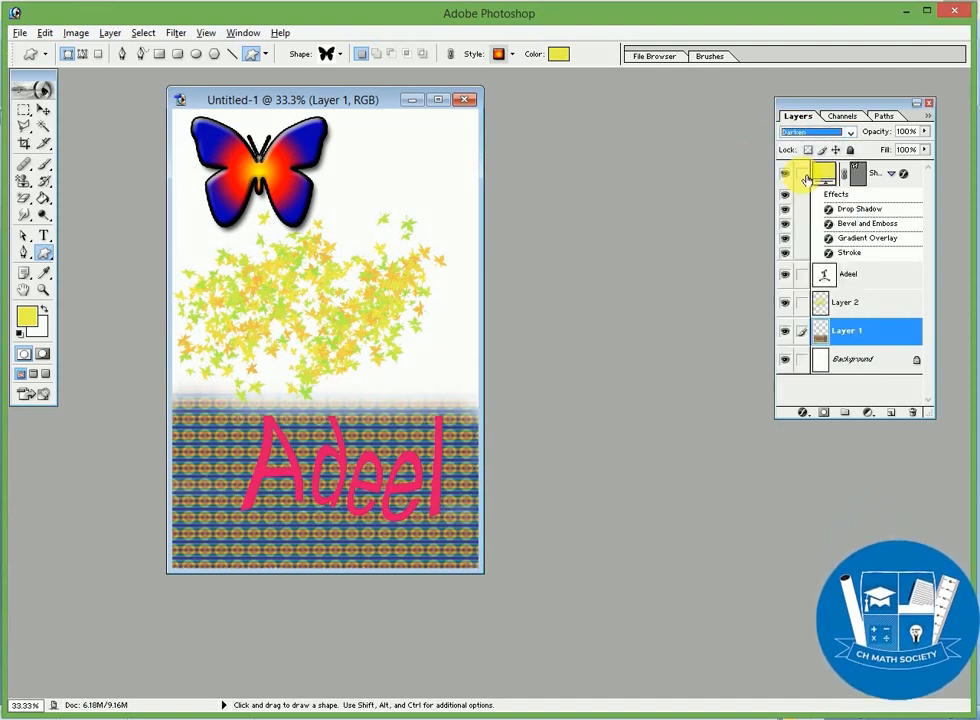
left_click(796, 133)
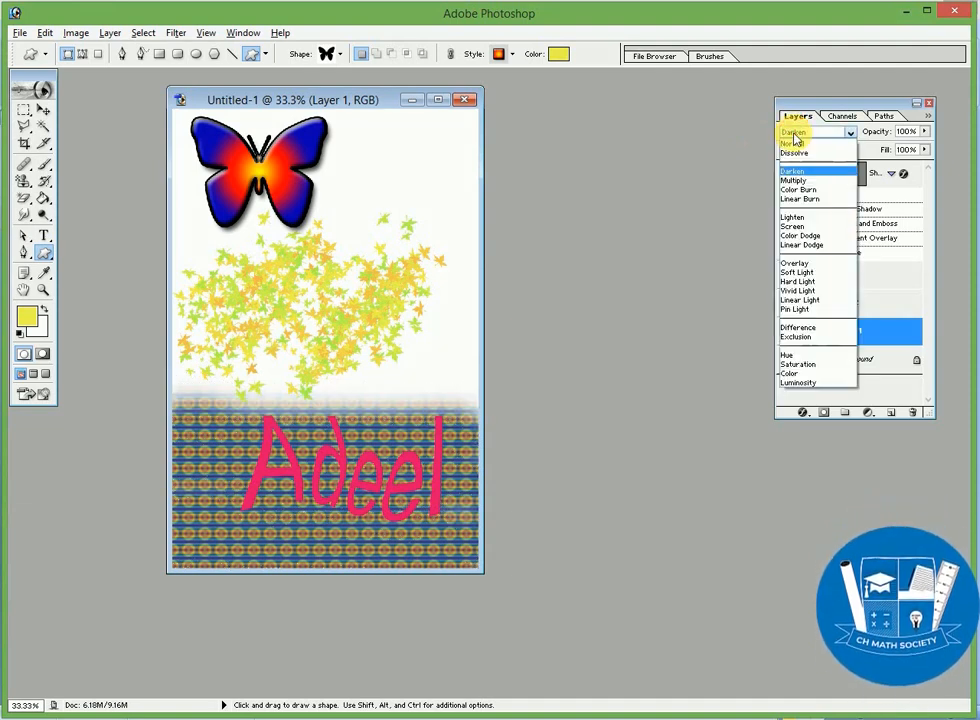
left_click(799, 190)
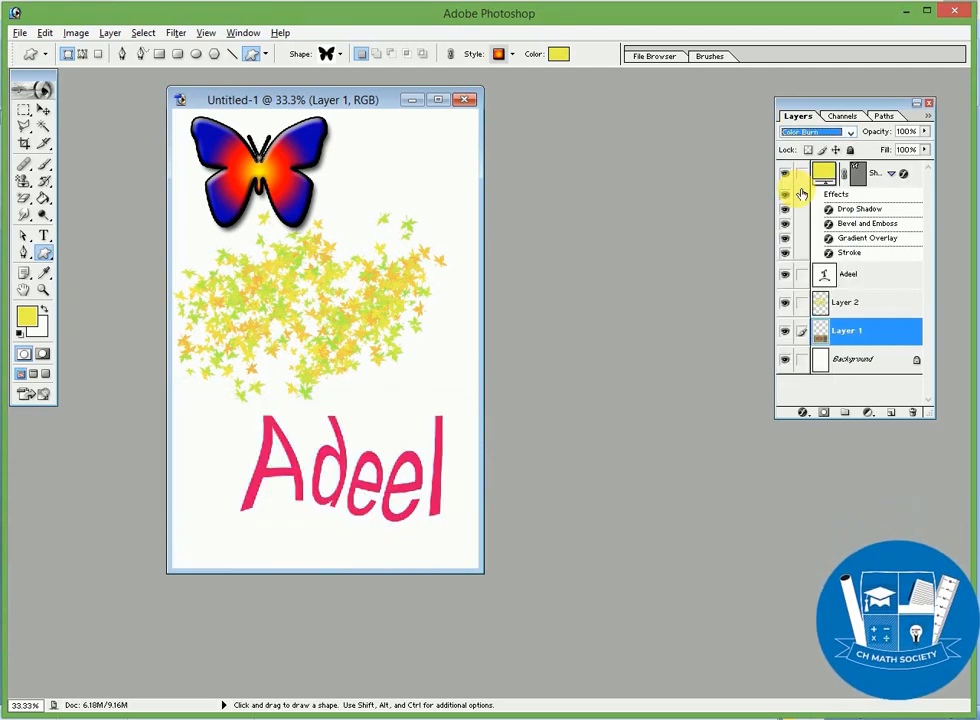
left_click(814, 137)
left_click(806, 199)
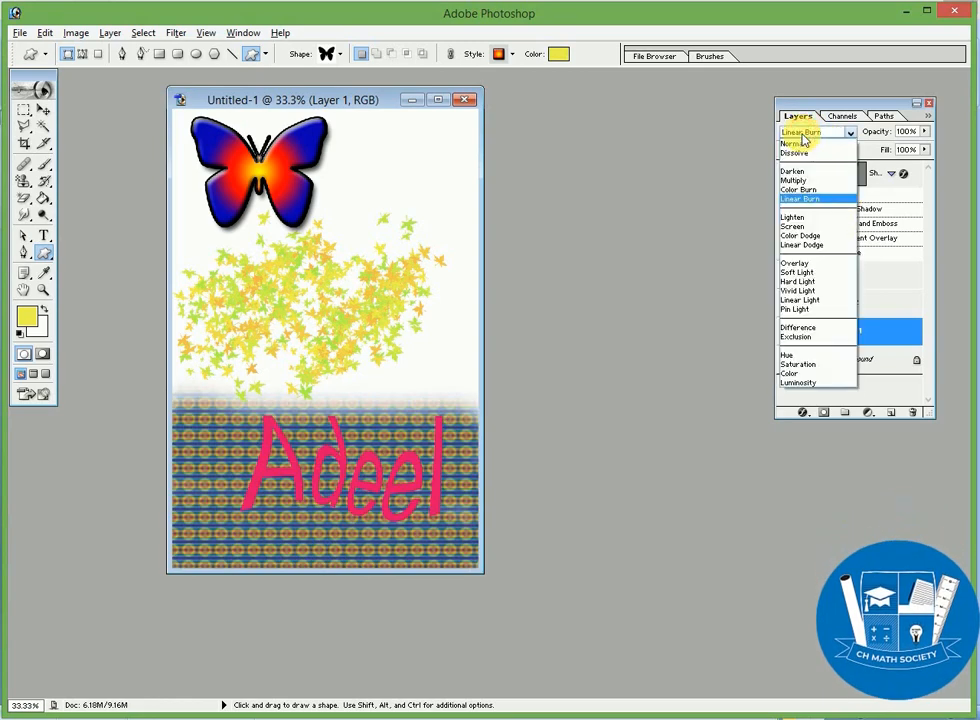
- Try the Hard Light, Soft Light, Vivid Light and Linear Light blending modes on Layer 1
left_click(803, 283)
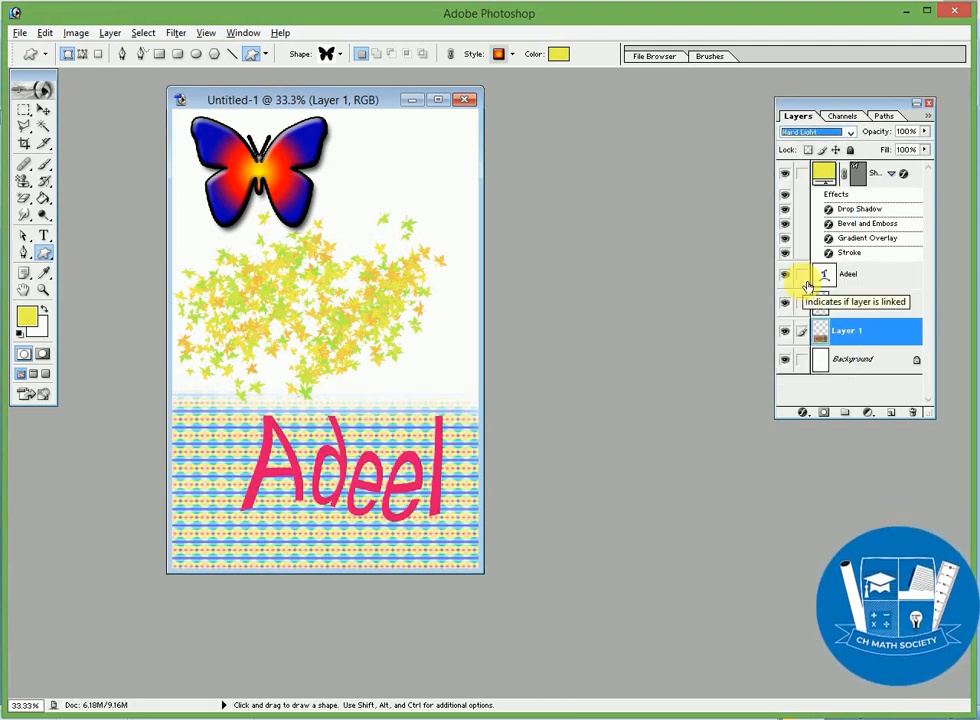
left_click(808, 134)
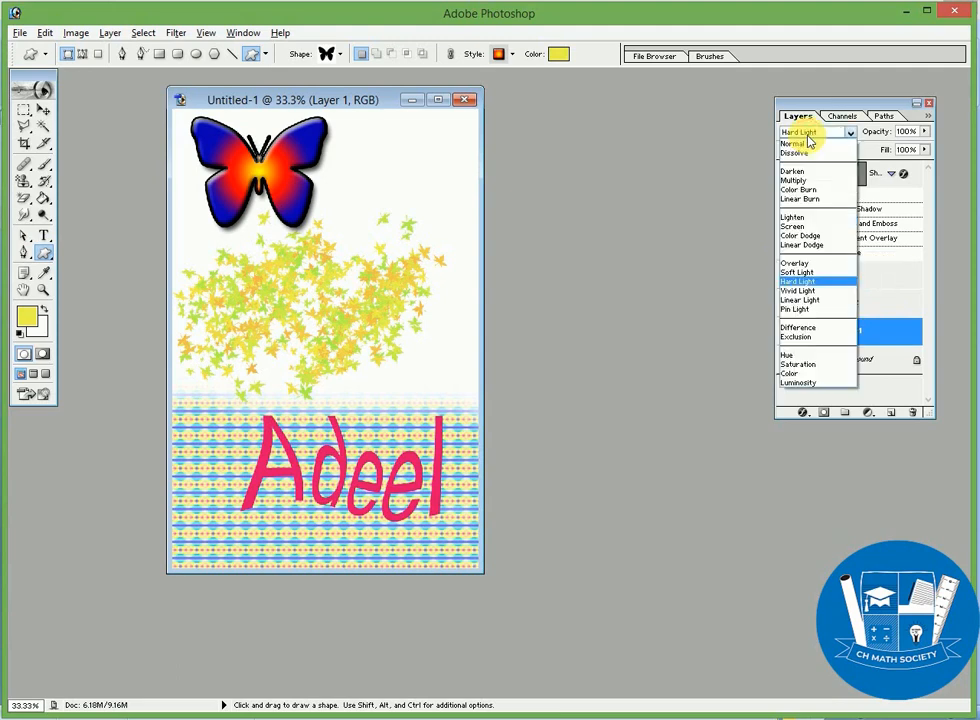
left_click(788, 273)
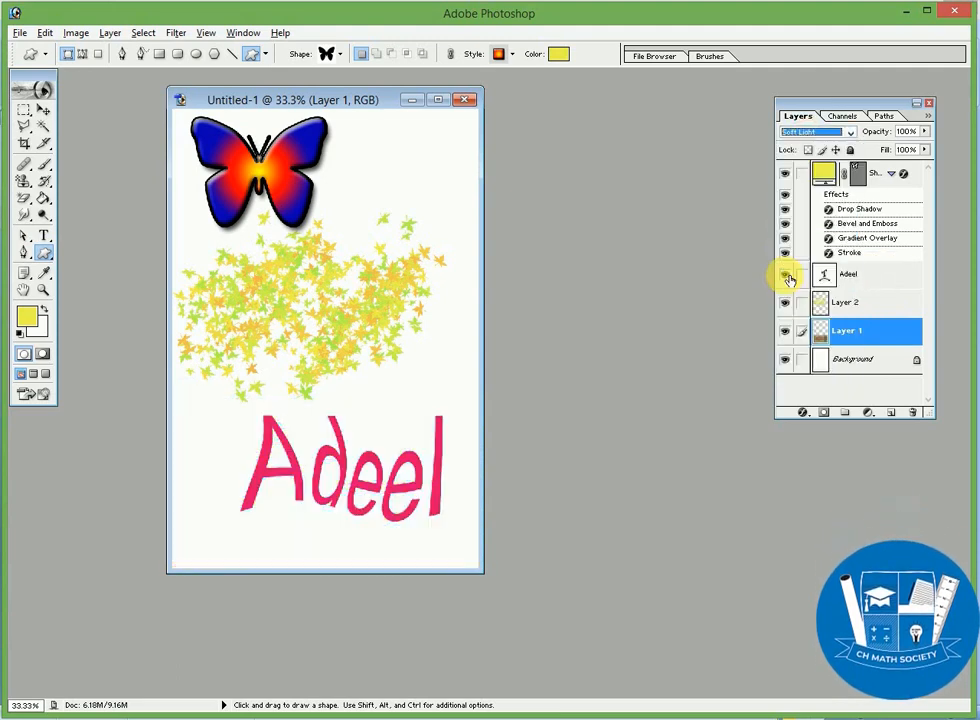
left_click(795, 133)
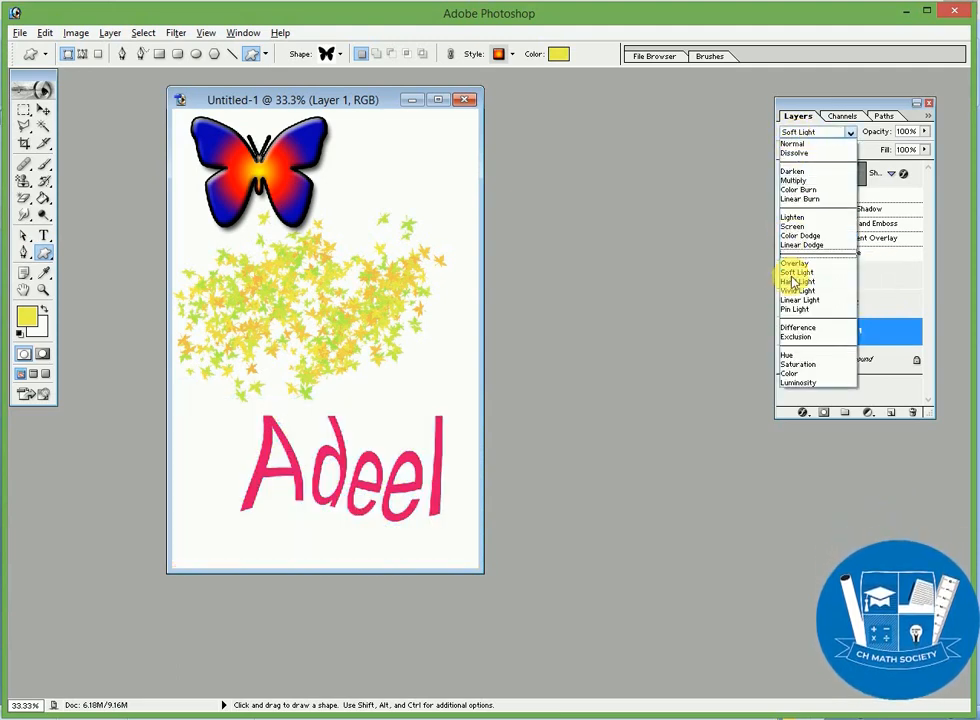
left_click(797, 291)
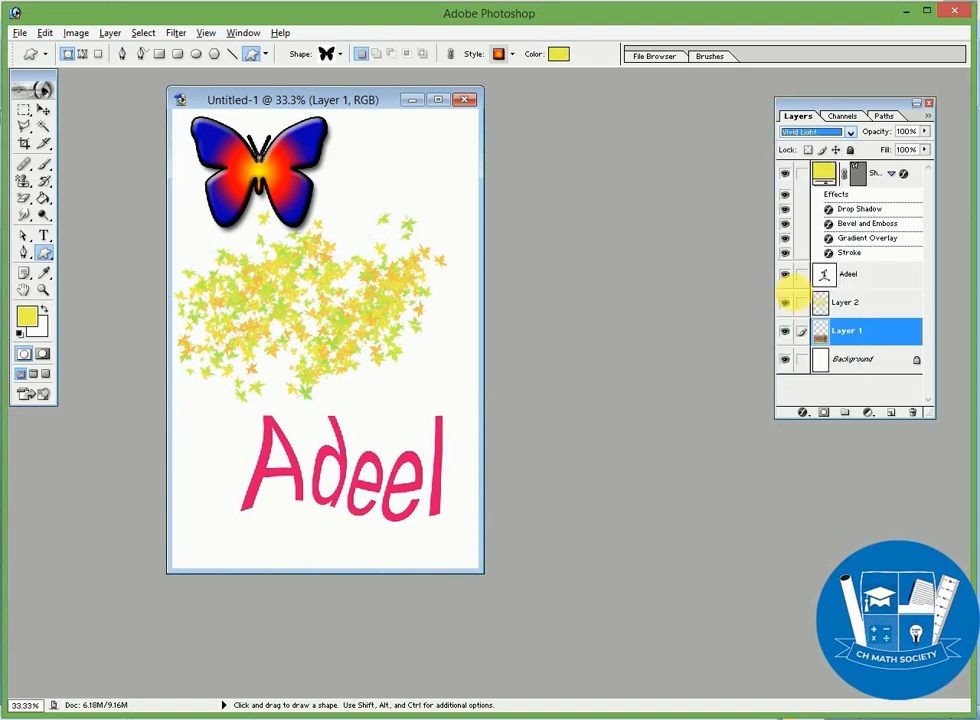
left_click(800, 133)
left_click(800, 300)
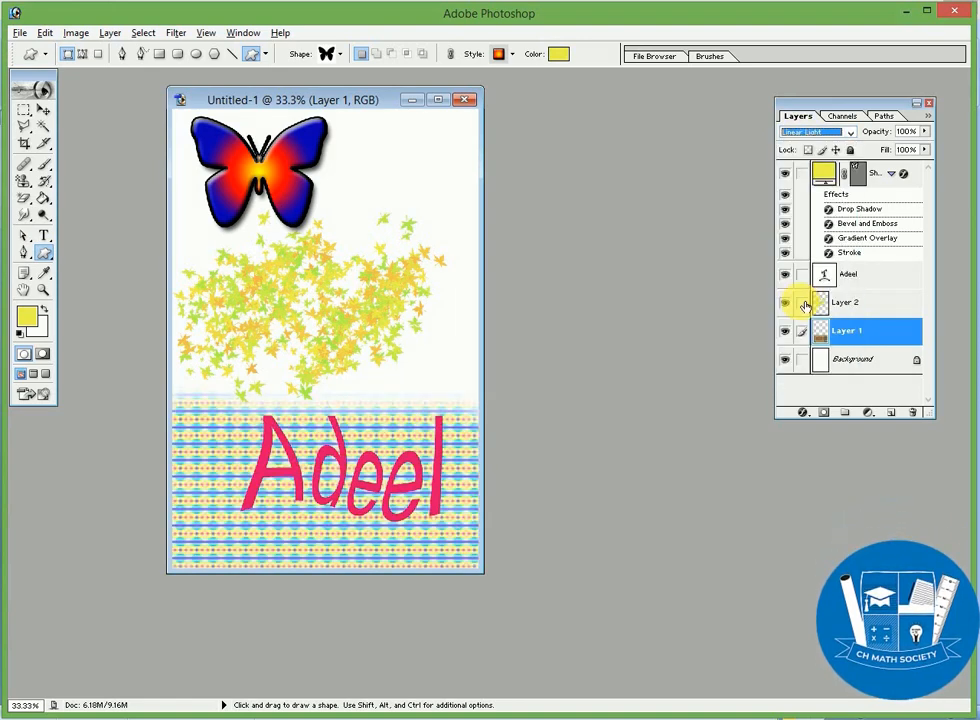
- Try the Saturation blending mode on Layer 1, and return the layer to Normal
left_click(796, 132)
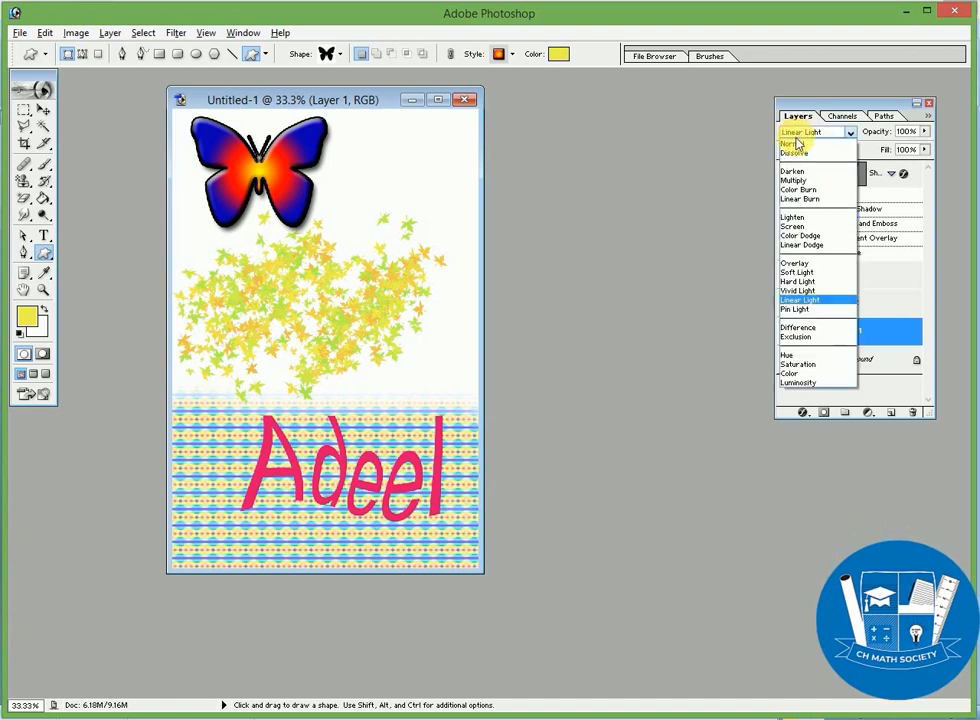
left_click(795, 366)
left_click(797, 132)
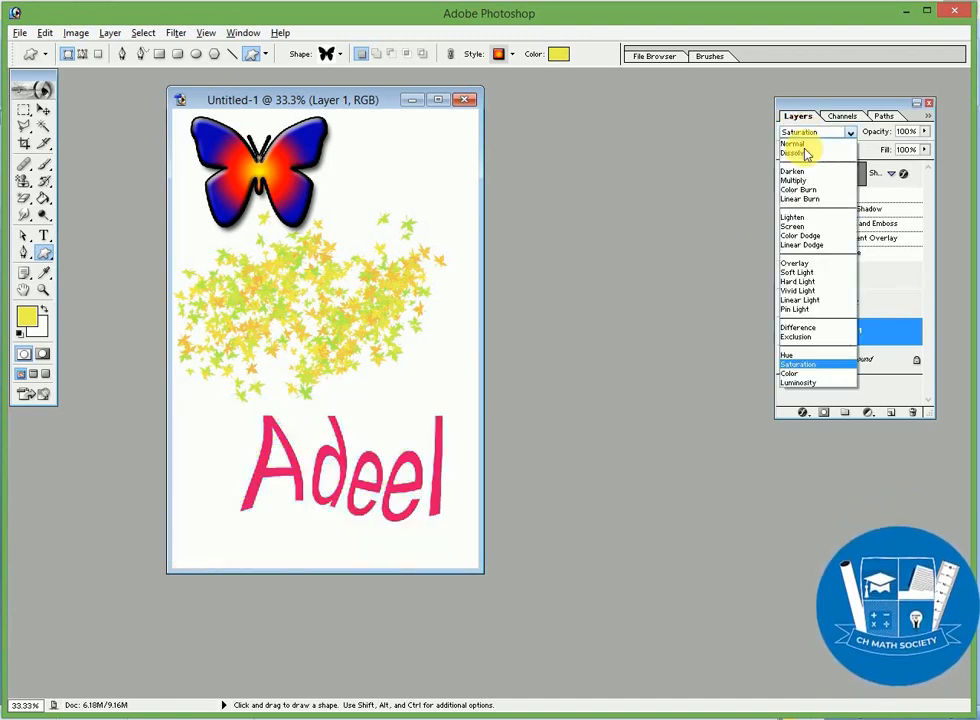
left_click(801, 148)
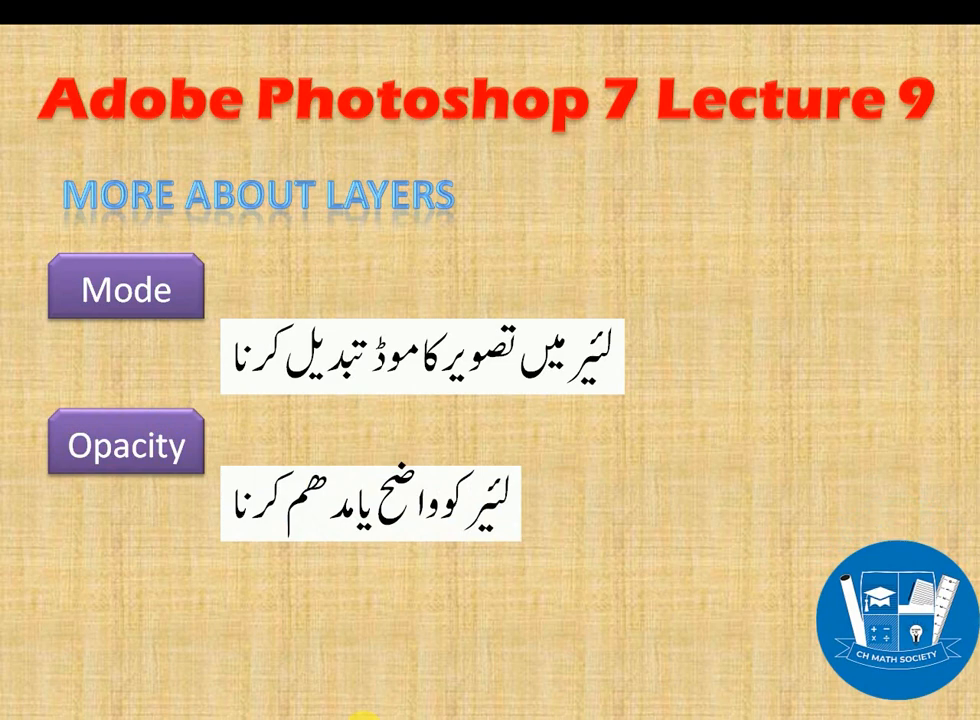
- Switch back to Photoshop and move the warped text slightly down and to the left over the pattern
key("alt+Tab")
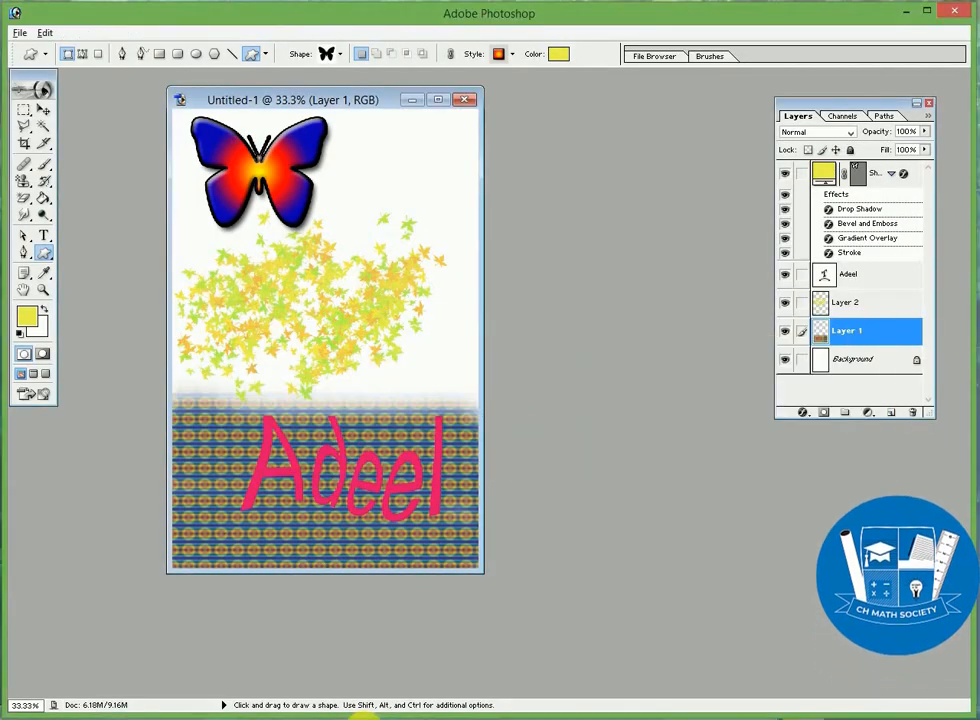
mouse_move(365, 716)
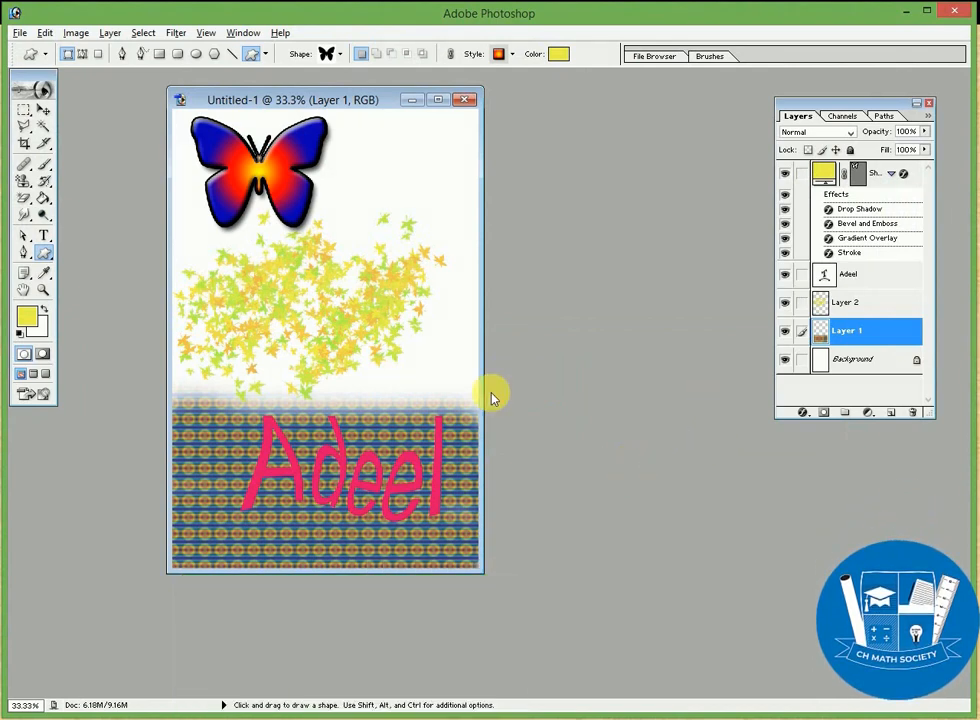
left_click(45, 110)
mouse_move(324, 464)
left_mouse_down()
mouse_move(335, 467)
mouse_move(332, 446)
left_mouse_up()
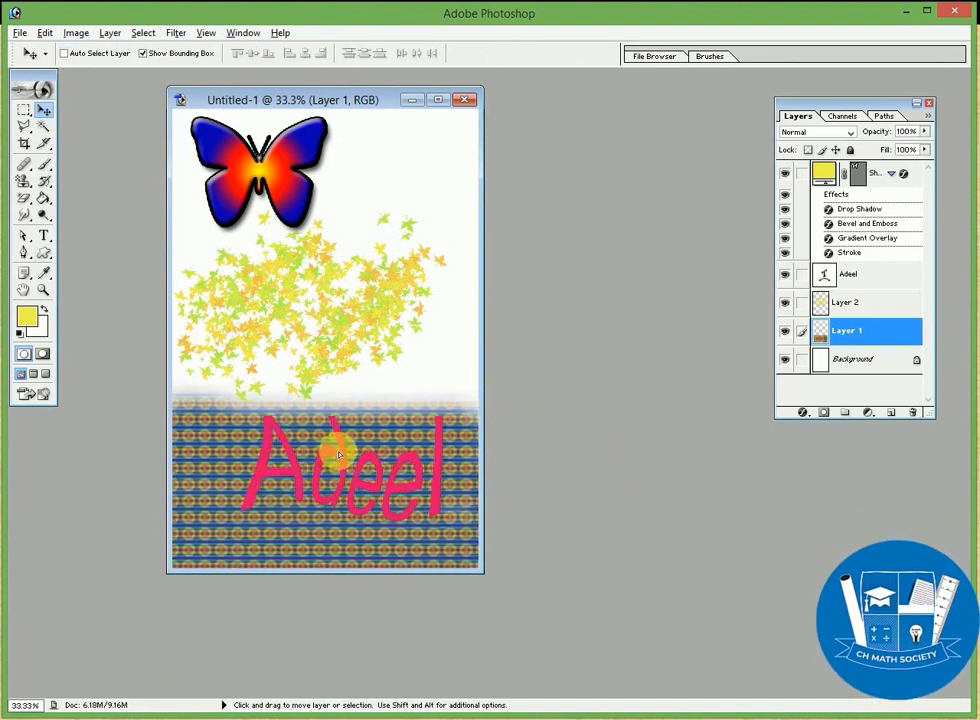
left_click(857, 283)
left_click_drag(366, 483, 346, 505)
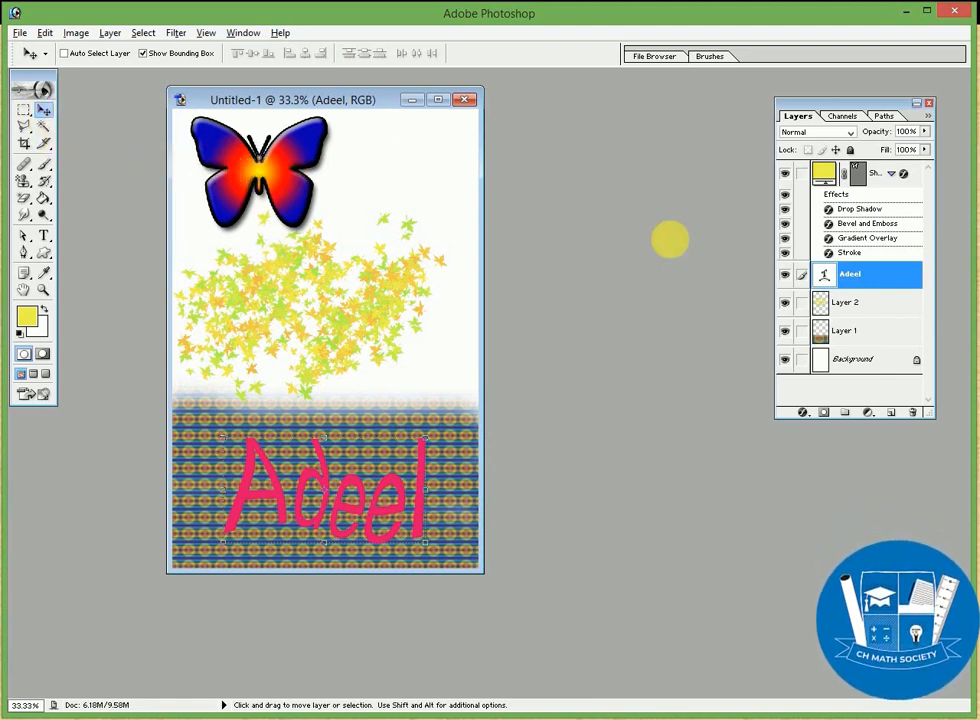
- Move the butterfly shape from the upper part of the canvas down onto the middle of the warped text
left_click(860, 178)
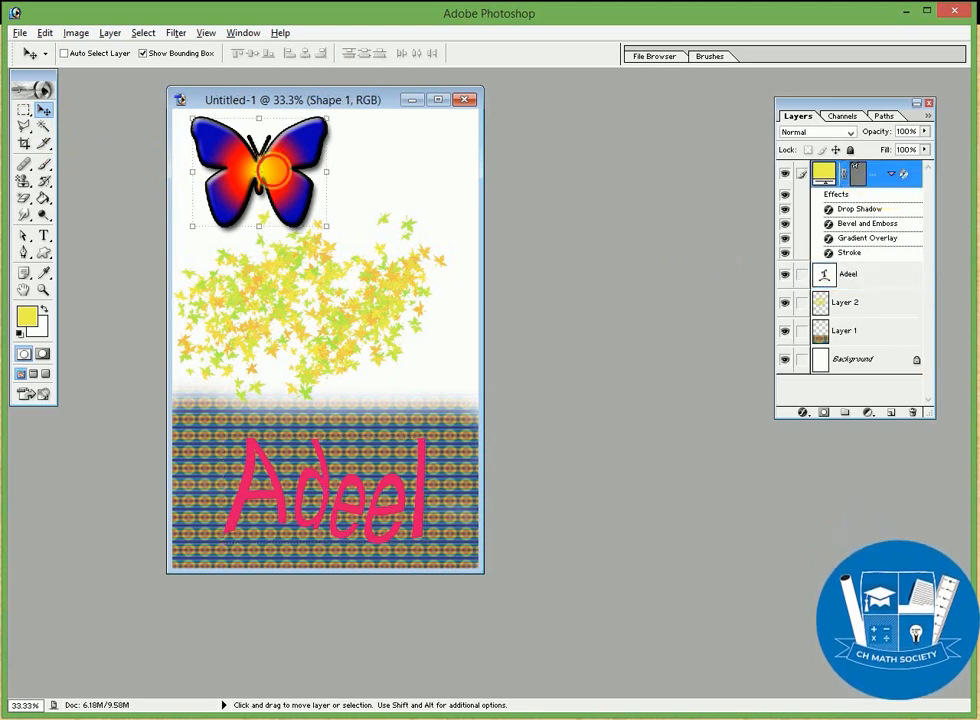
left_click_drag(283, 190, 344, 488)
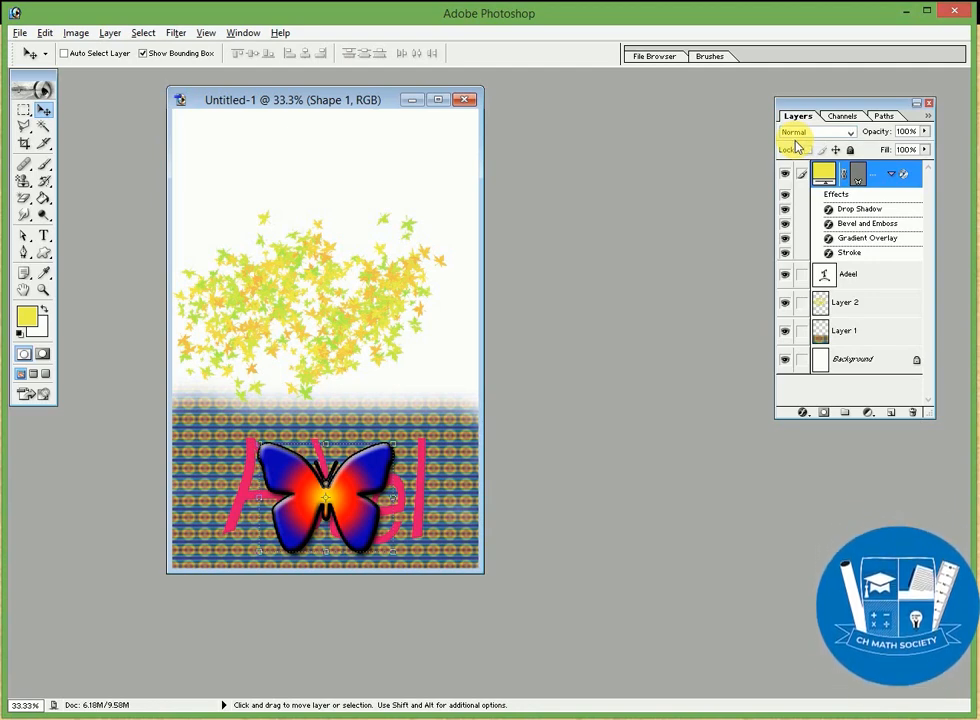
- Raise the pattern layer, Layer 1, above the text layer and on to the top of the stack, above the butterfly shape
left_click(888, 337)
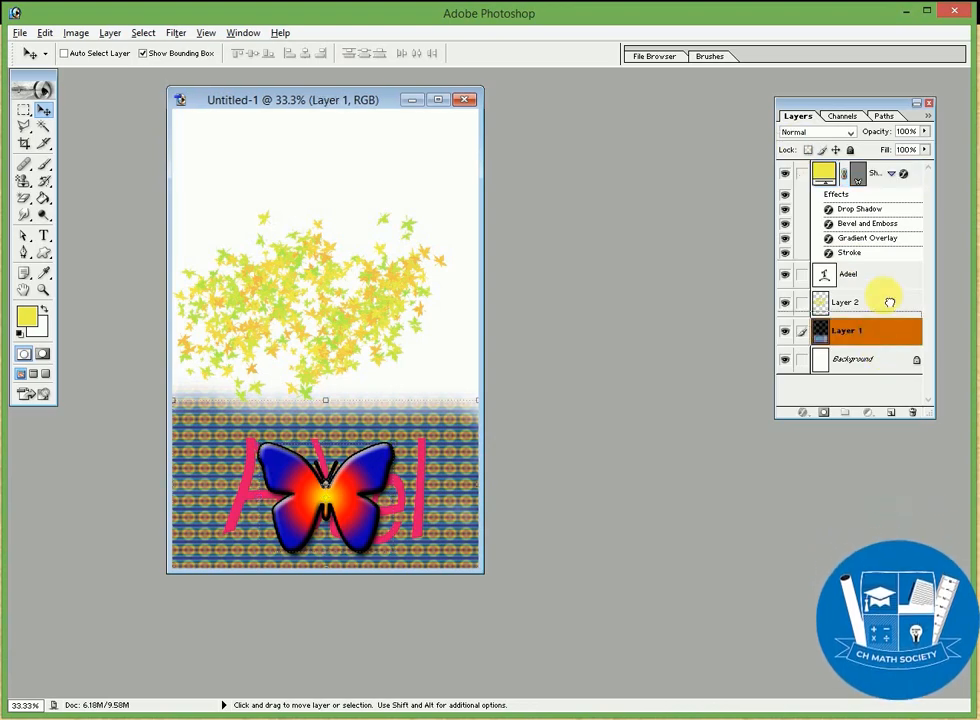
left_click_drag(860, 331, 850, 260)
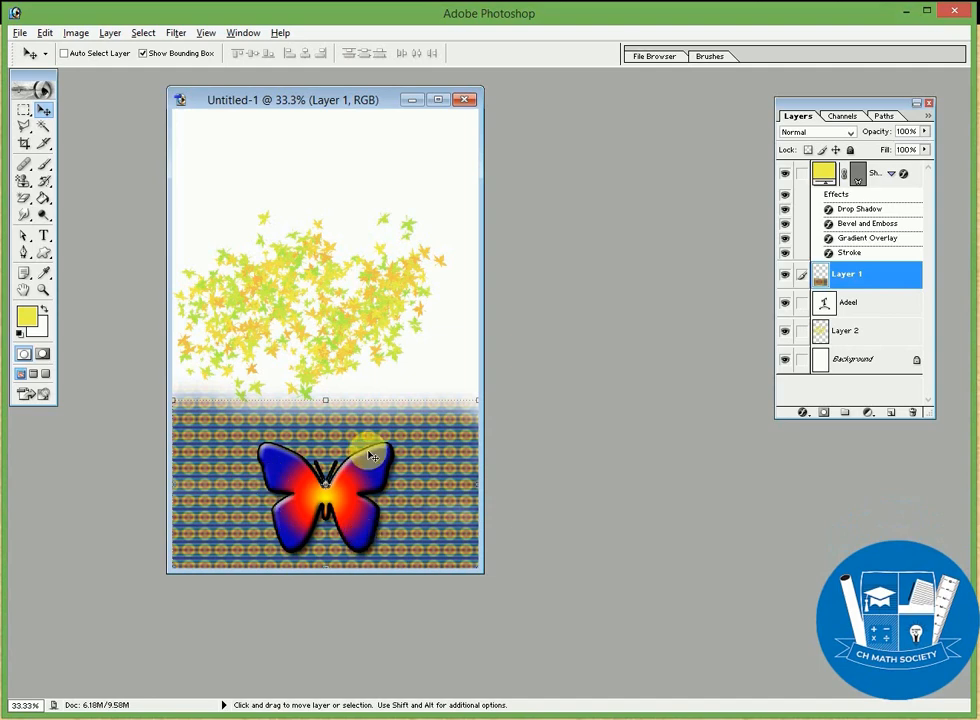
left_click_drag(855, 274, 866, 162)
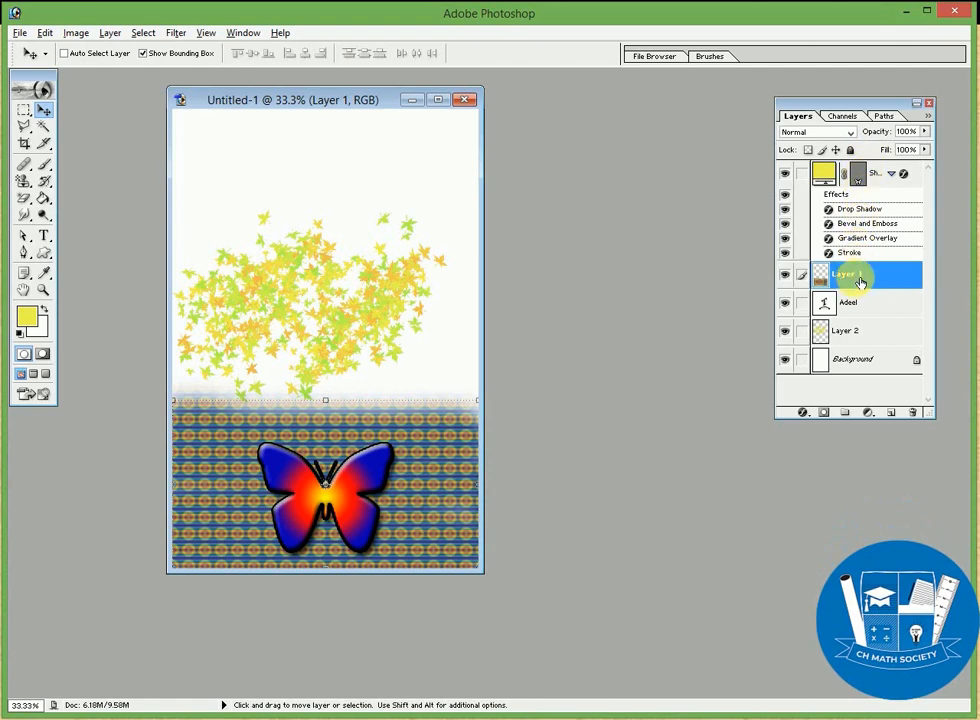
left_click_drag(860, 283, 872, 174)
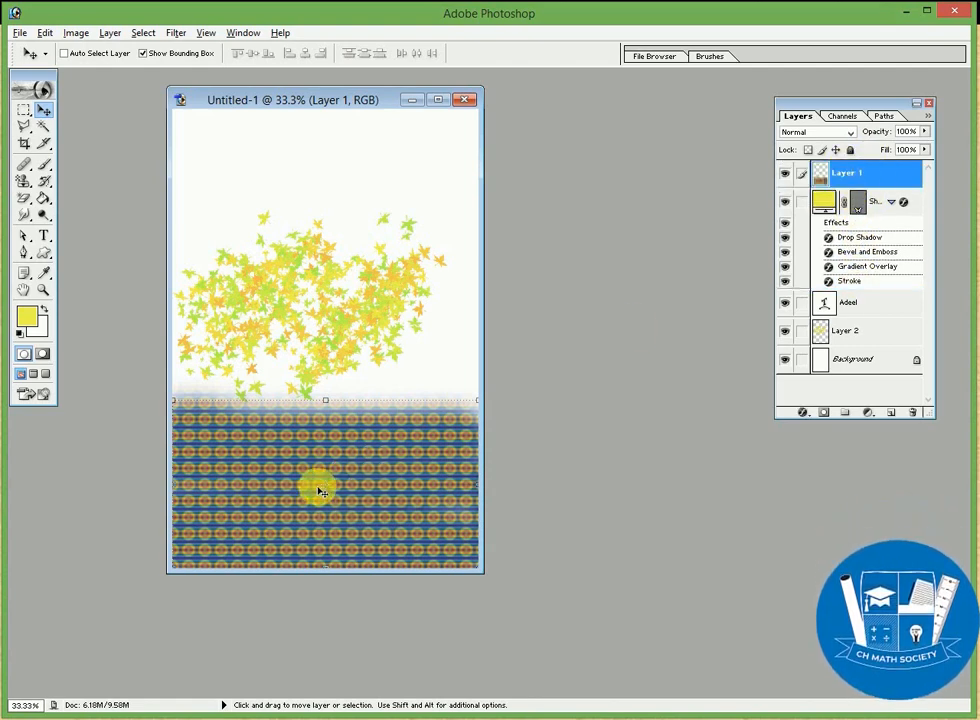
- Move Layer 1 down the layer stack, placing it below the text layer and directly above Layer 2
left_click_drag(875, 175, 868, 390)
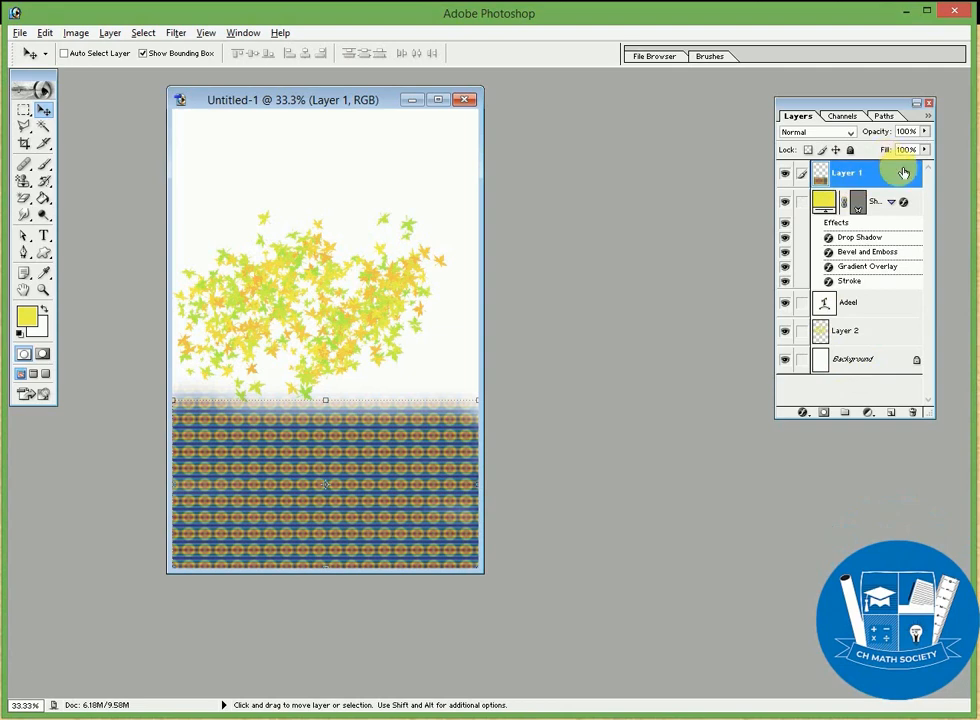
right_click(903, 172)
left_click_drag(871, 170, 876, 263)
left_click_drag(862, 203, 862, 320)
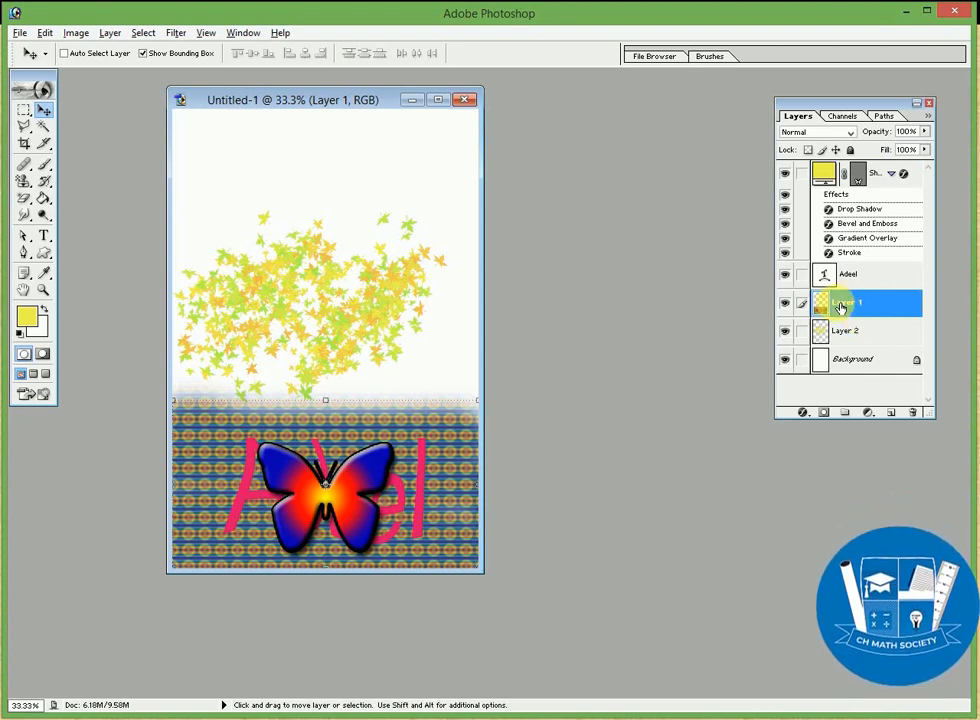
- Move the butterfly shape layer below the text layer and above Layer 1, and select Layer 1
left_click(880, 188)
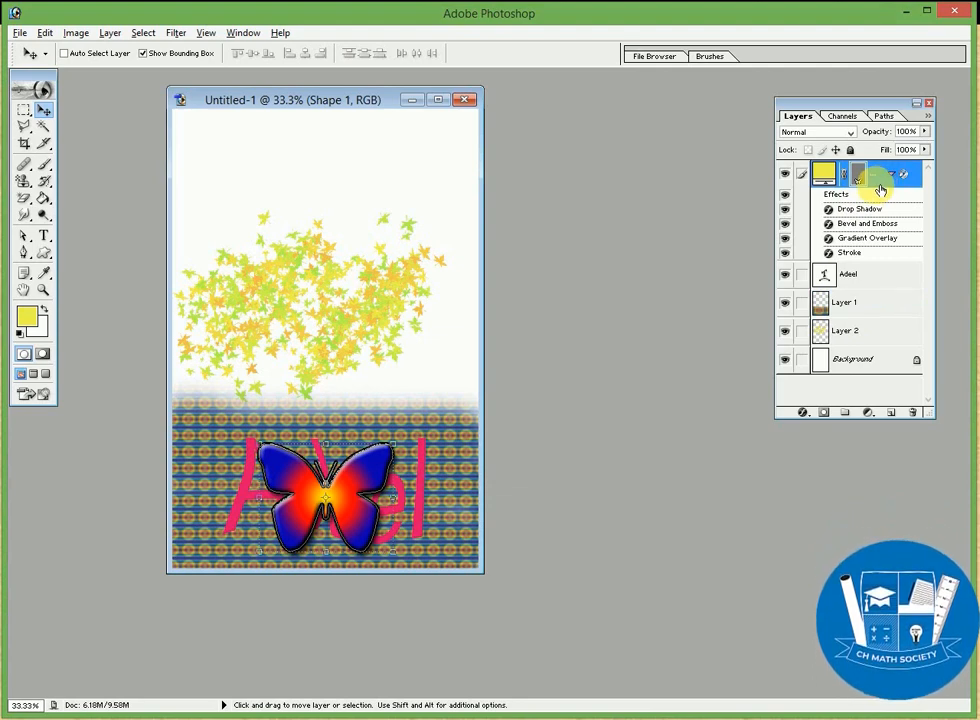
left_click_drag(881, 185, 877, 296)
left_click(877, 296)
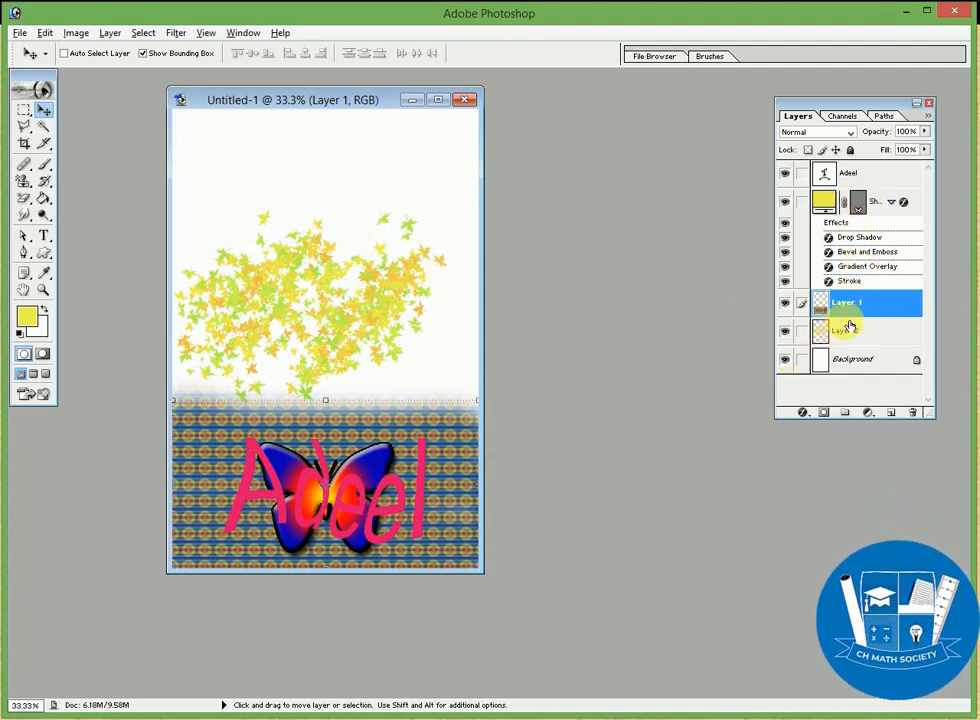
- Scale the butterfly shape to 160.6% width and 139.0% height, centre it behind the text, and apply the transformation
left_click(884, 202)
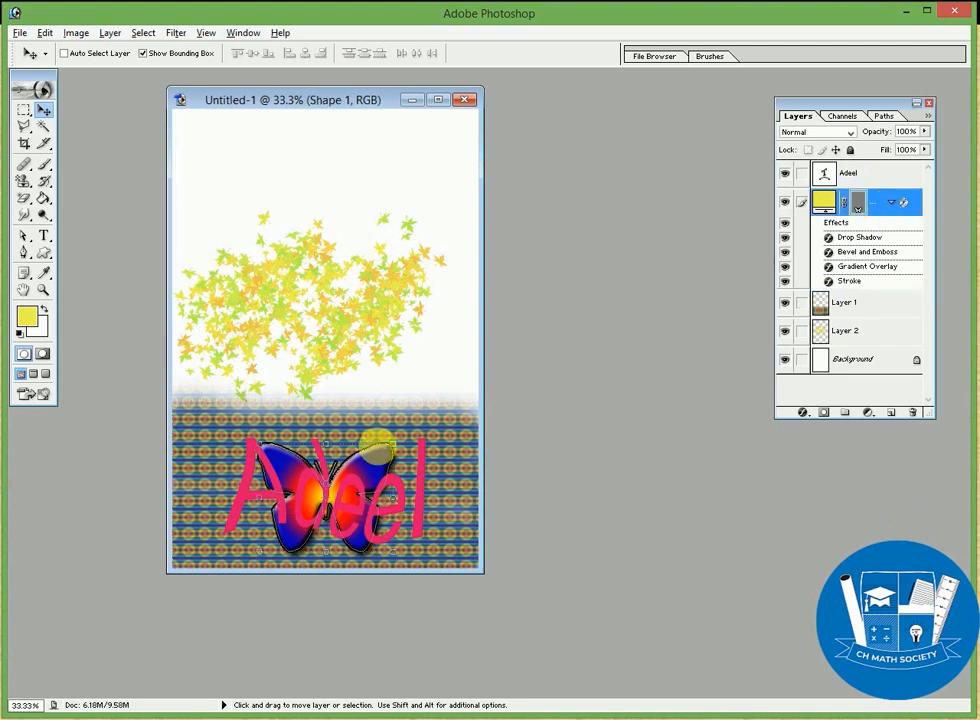
key("ctrl+t")
left_click_drag(394, 442, 444, 410)
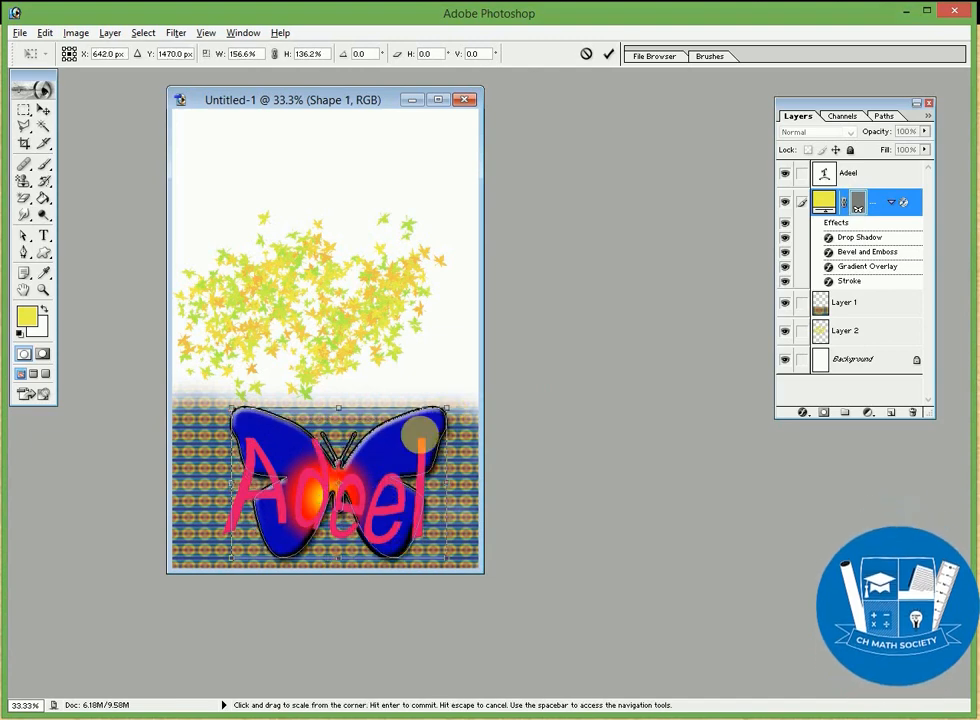
left_click_drag(400, 454, 393, 453)
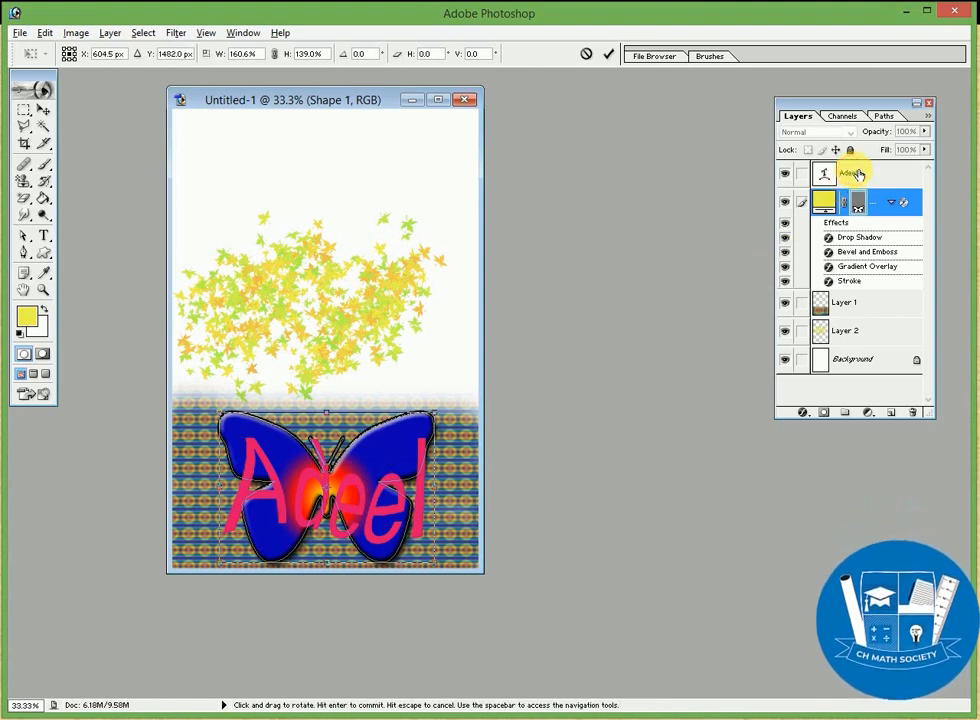
left_click(46, 112)
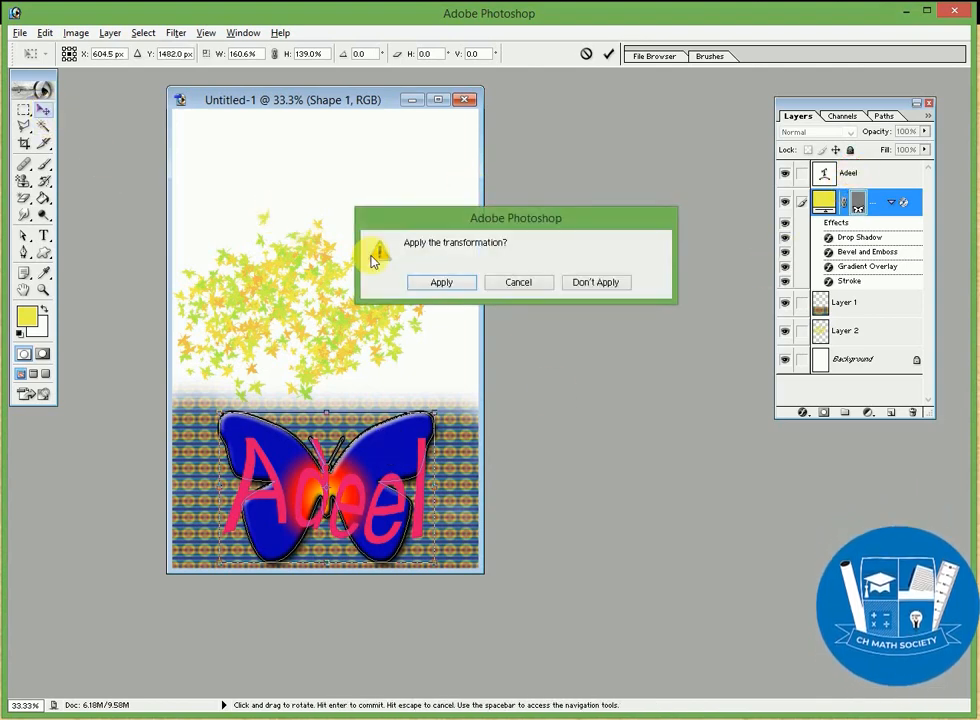
left_click(436, 281)
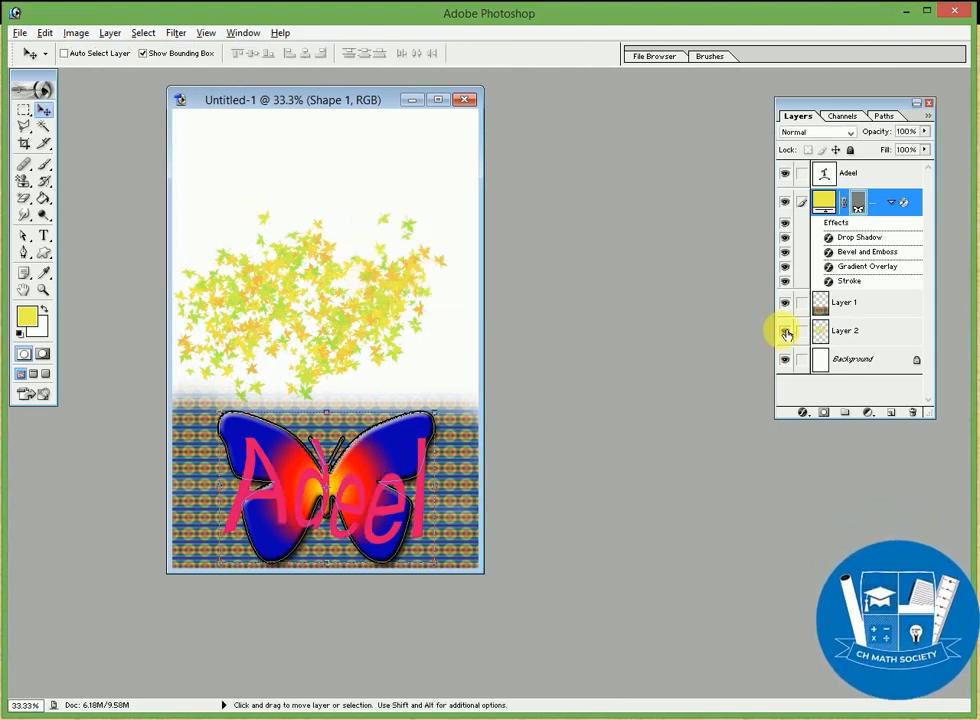
- Lower the opacity of the butterfly shape layer to 56%
left_click(925, 131)
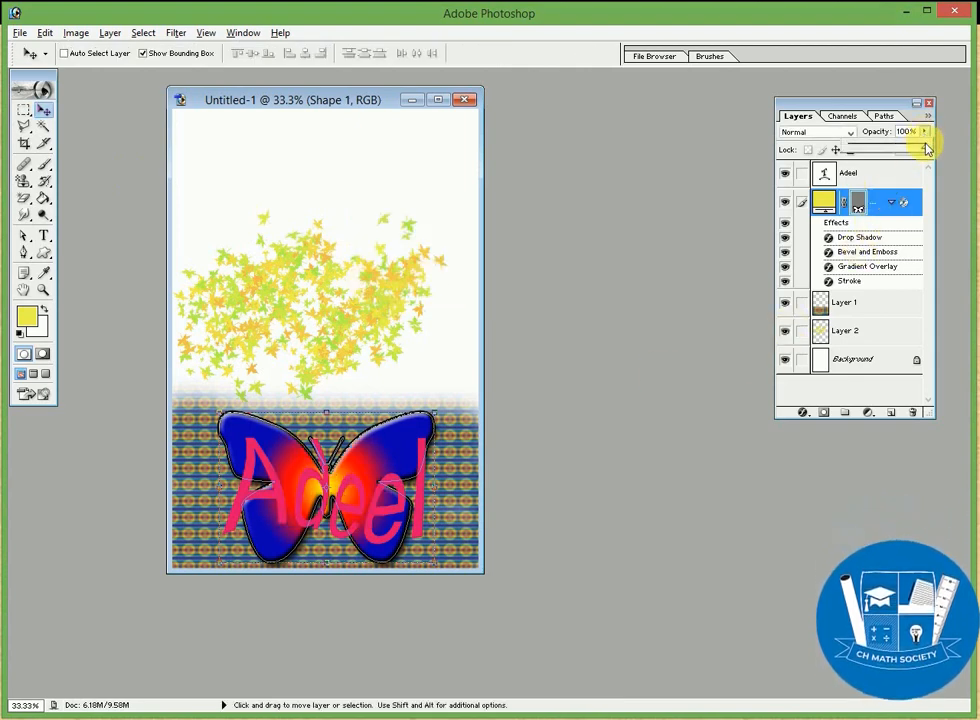
left_click_drag(926, 148, 892, 153)
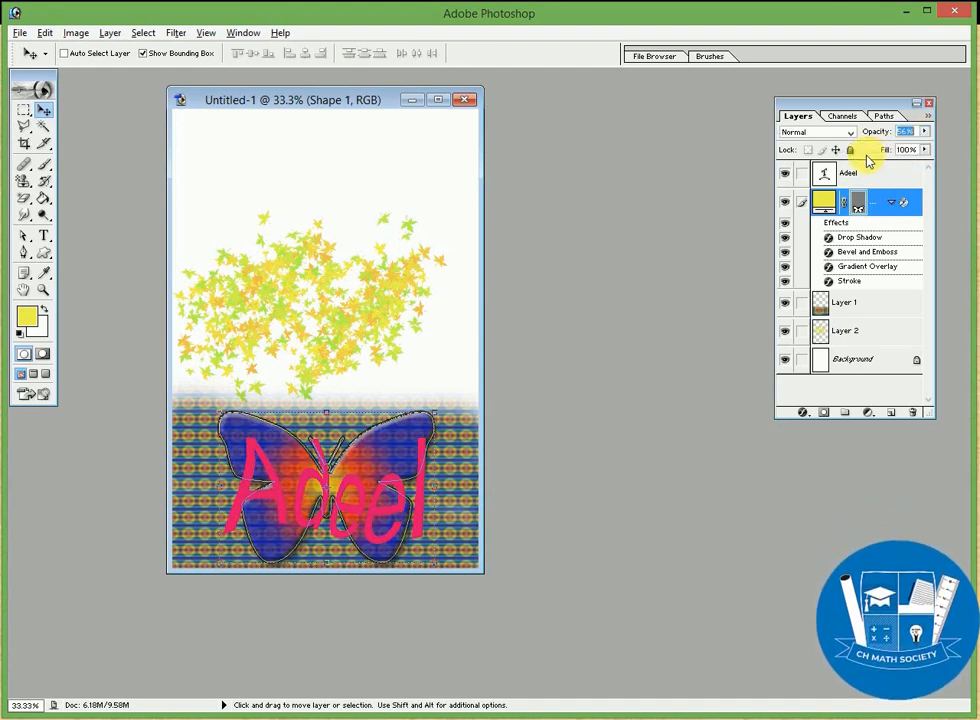
- Lower the butterfly shape layer's opacity to 0%, raise it to 38%, and settle it at 44%
left_click(924, 131)
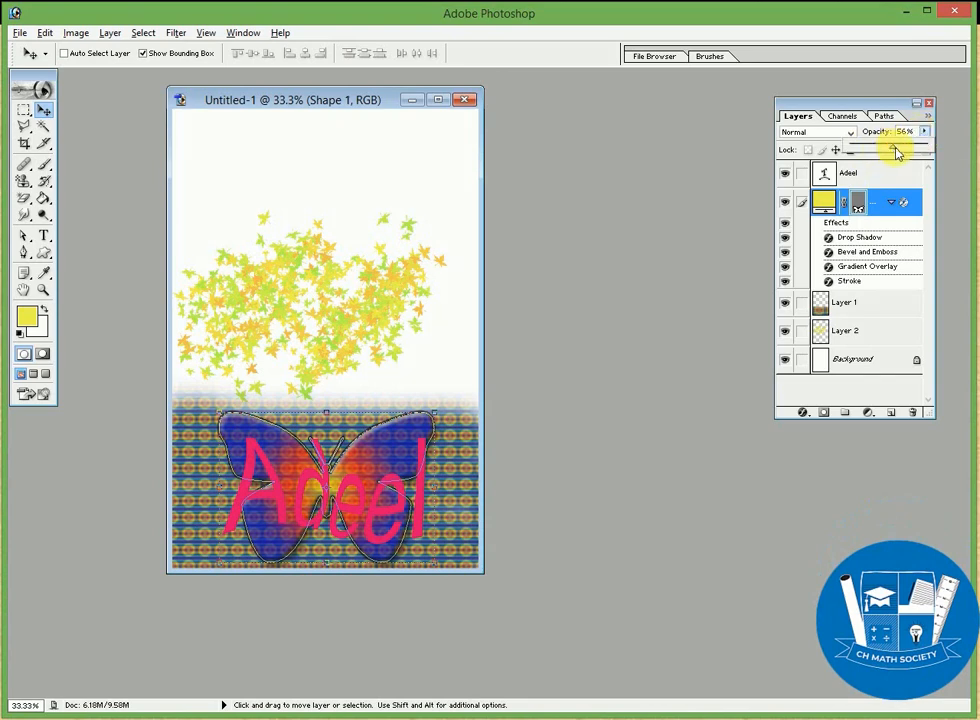
left_click_drag(892, 149, 850, 158)
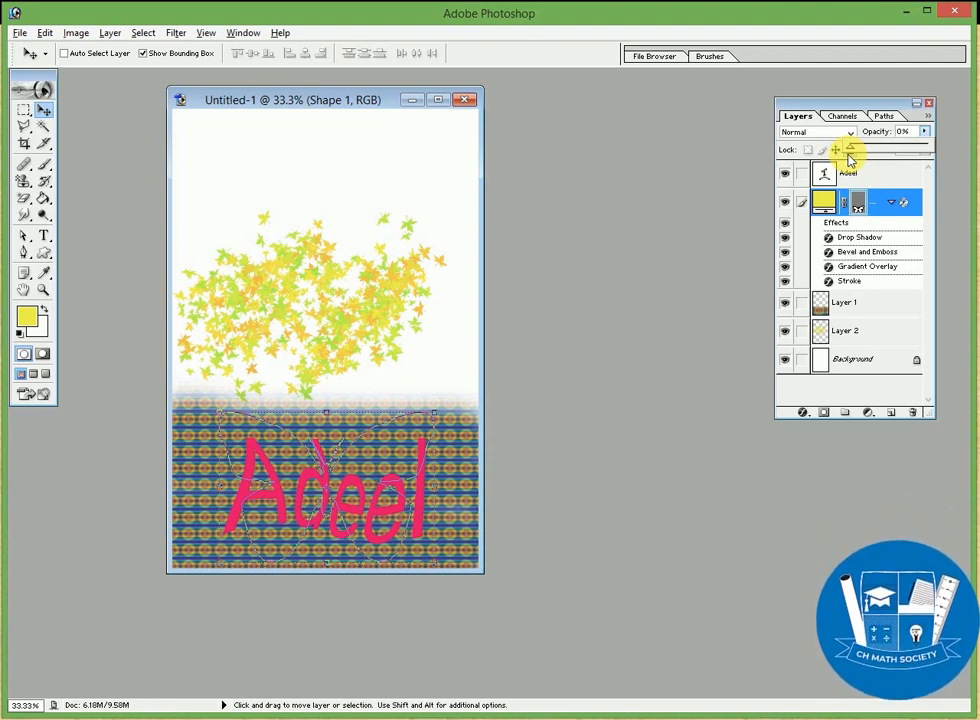
left_click_drag(840, 150, 880, 150)
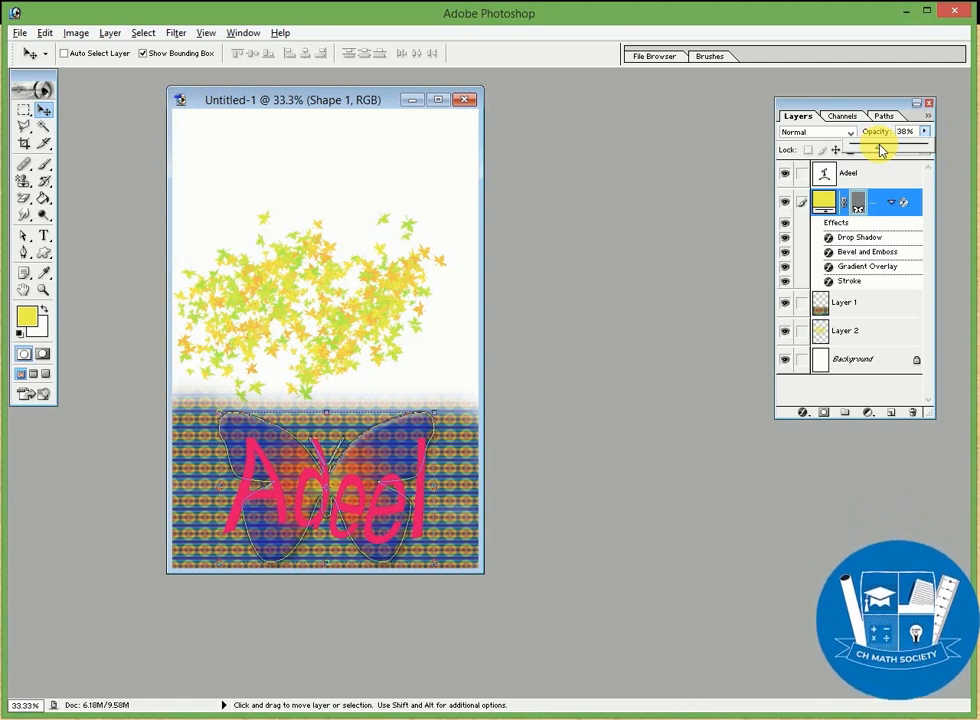
left_click_drag(880, 150, 886, 150)
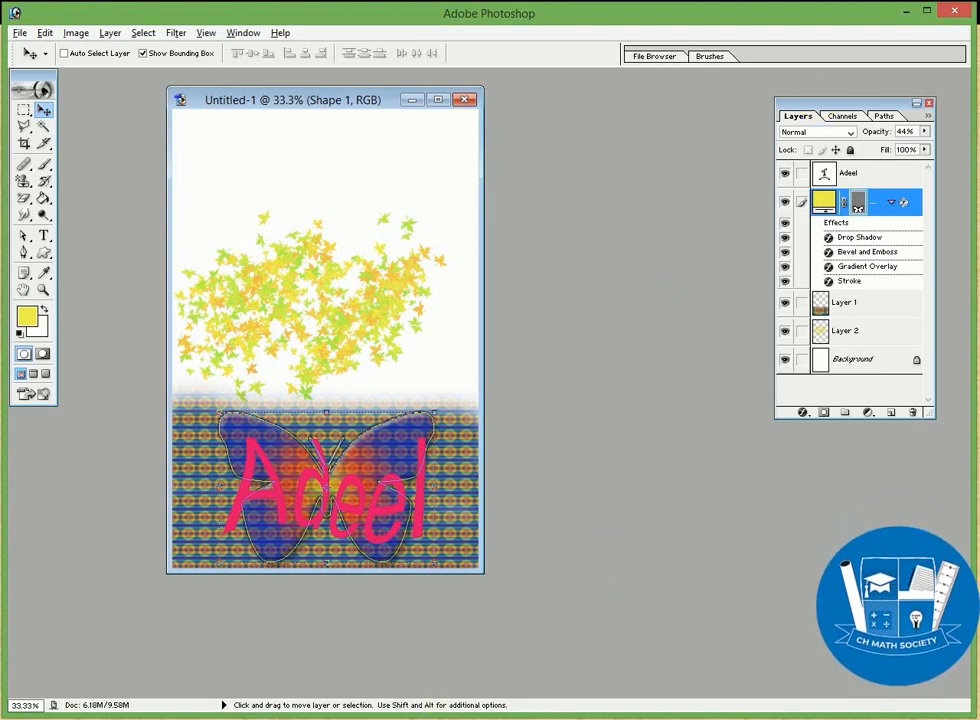
mouse_move(351, 718)
left_click(435, 645)
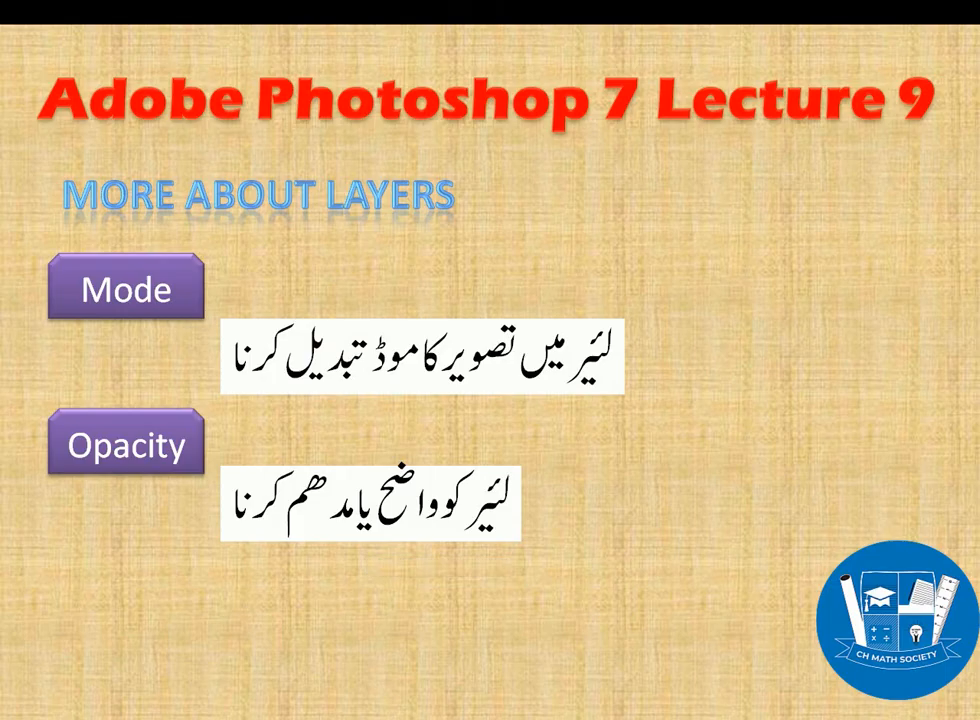
key("Right")
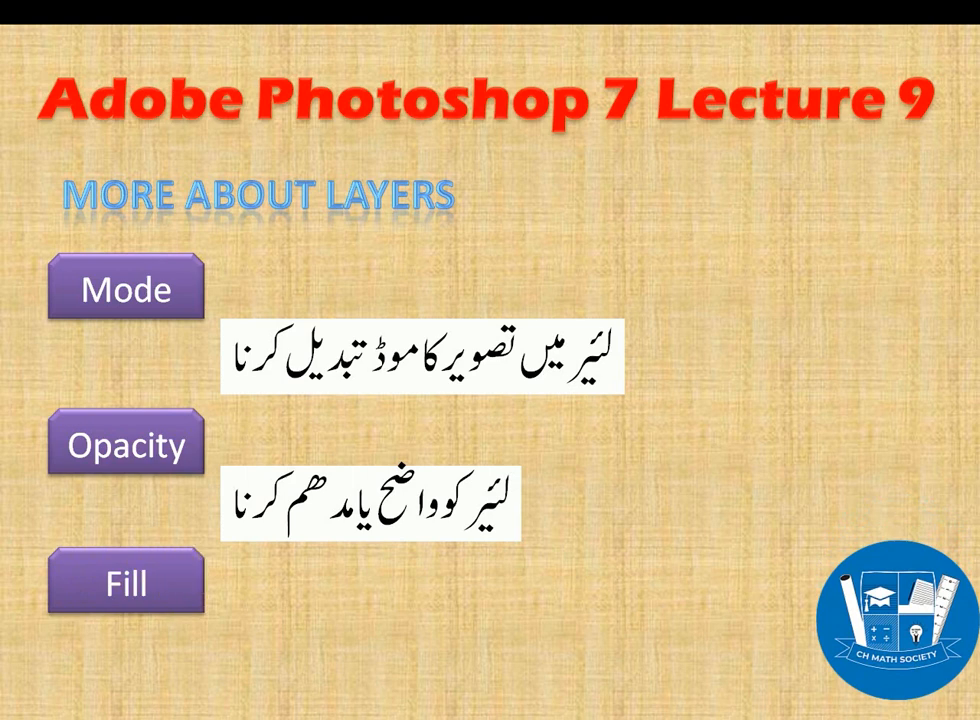
key("Right")
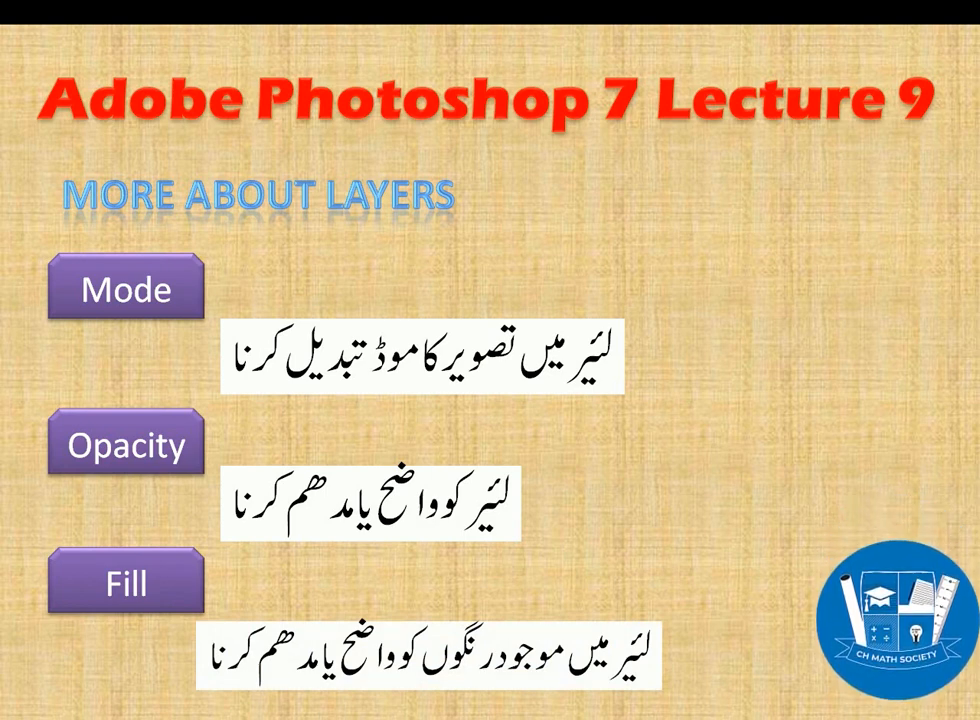
key("alt+Tab")
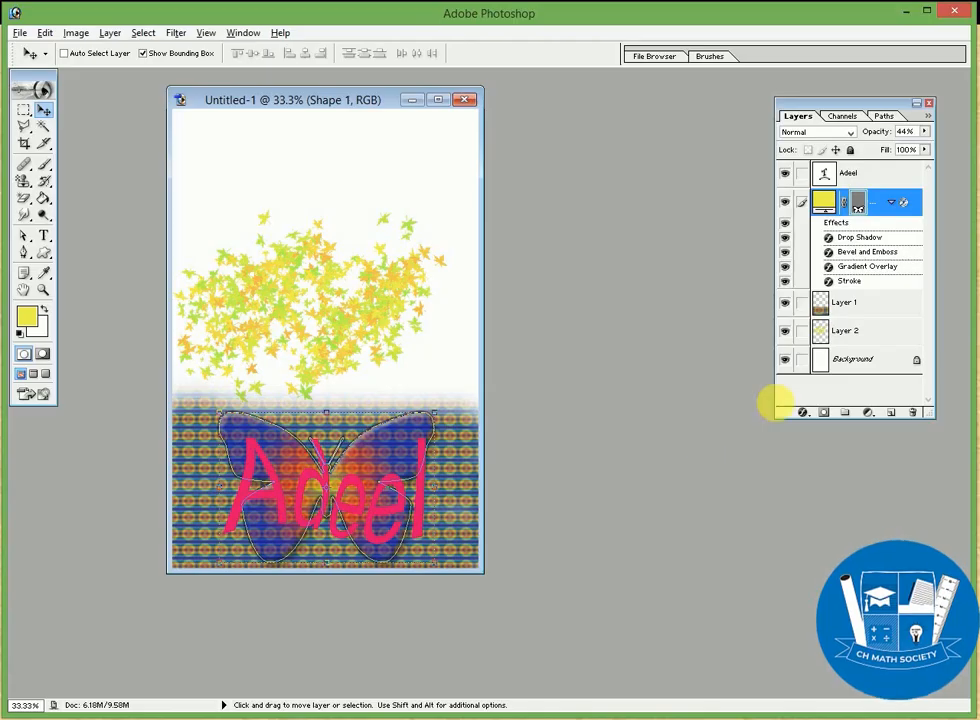
- Select Layer 1 and try its fill setting, leaving the fill at 100%
left_click(840, 304)
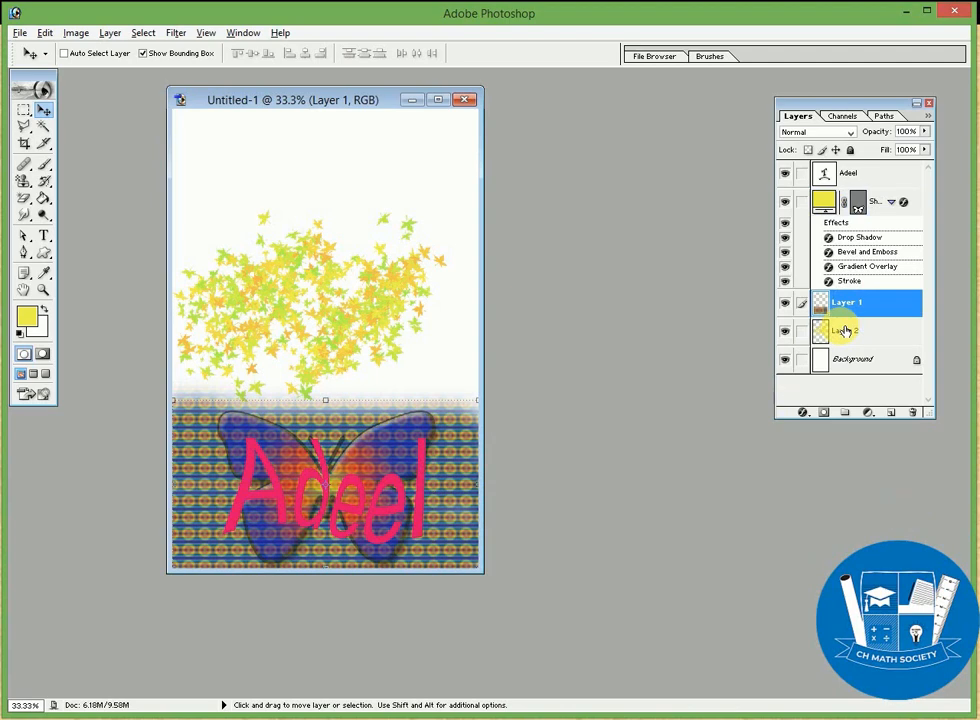
left_click(924, 149)
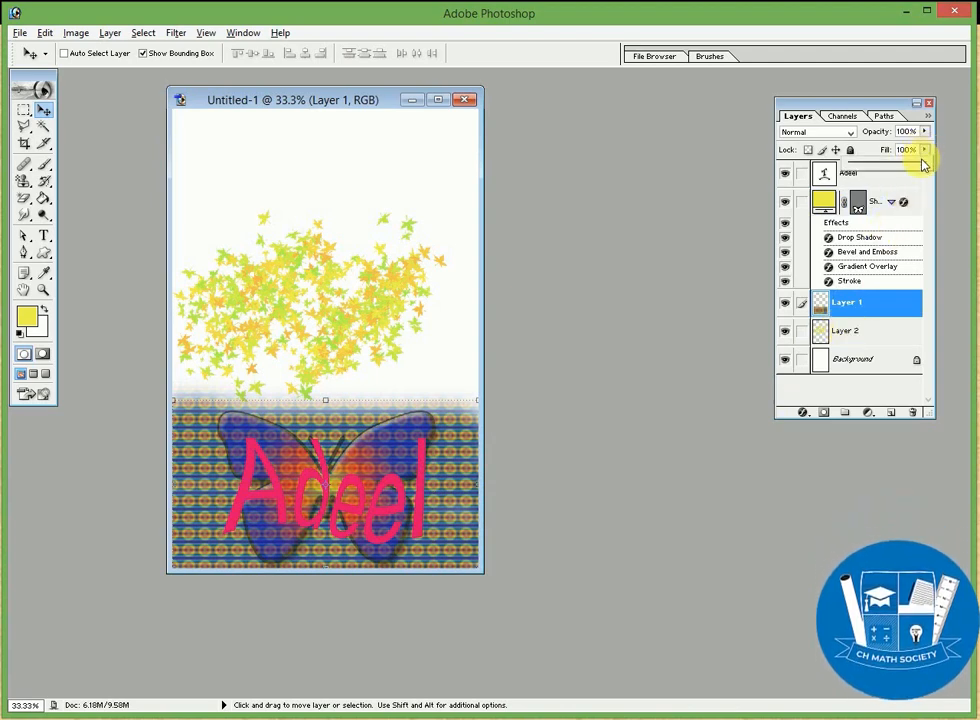
mouse_move(914, 160)
left_mouse_down()
mouse_move(846, 171)
mouse_move(928, 170)
left_mouse_up()
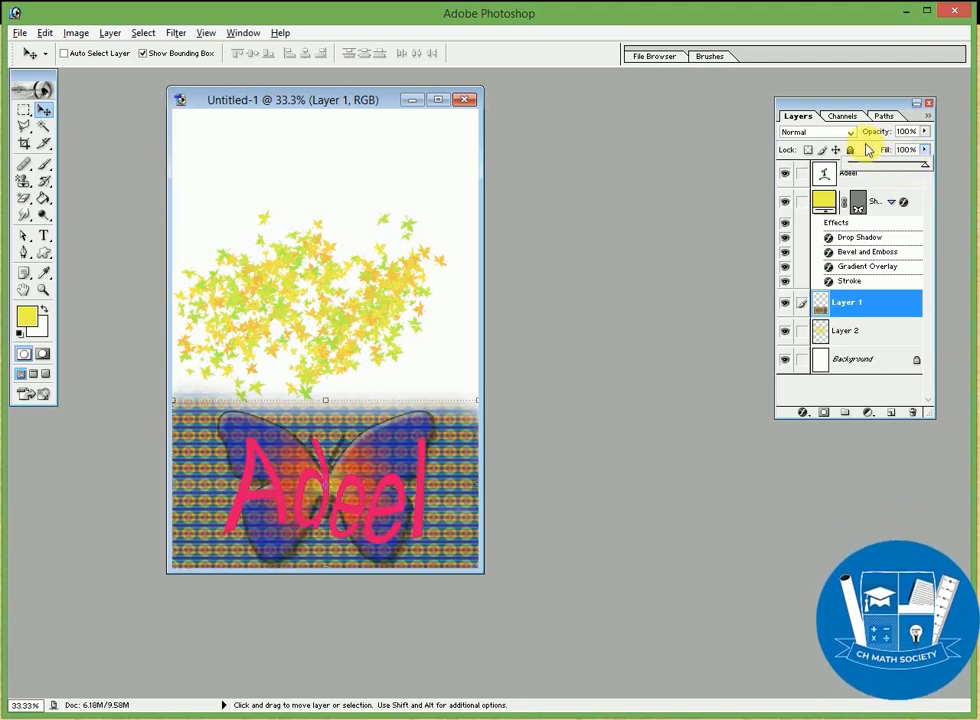
left_click(925, 132)
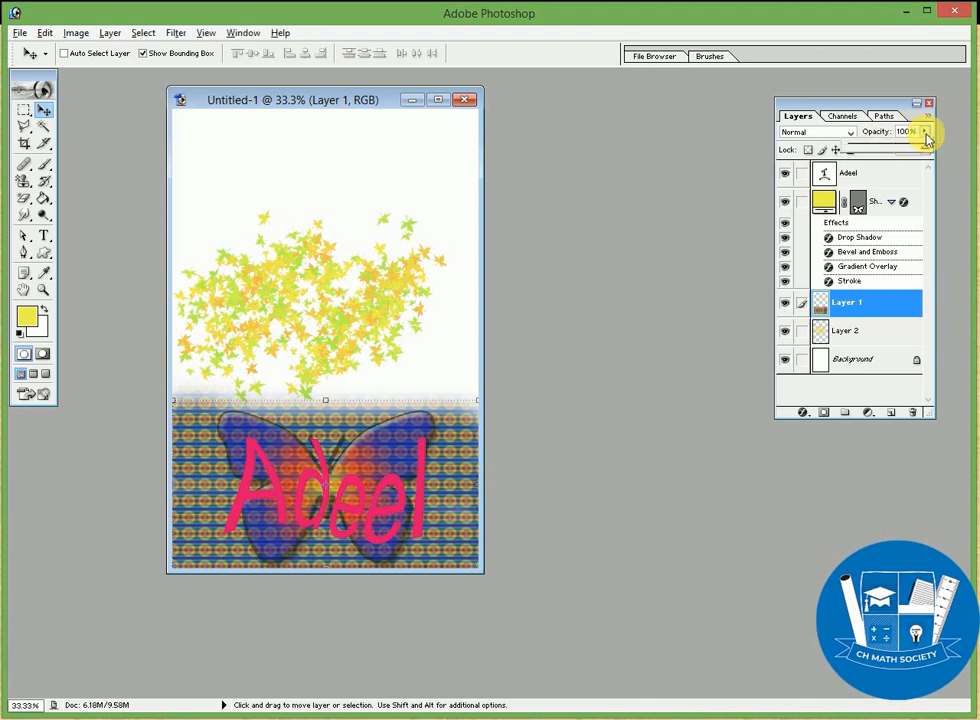
- Select the butterfly shape layer, reduce its opacity to 0%, and raise it to 100%
left_click(858, 203)
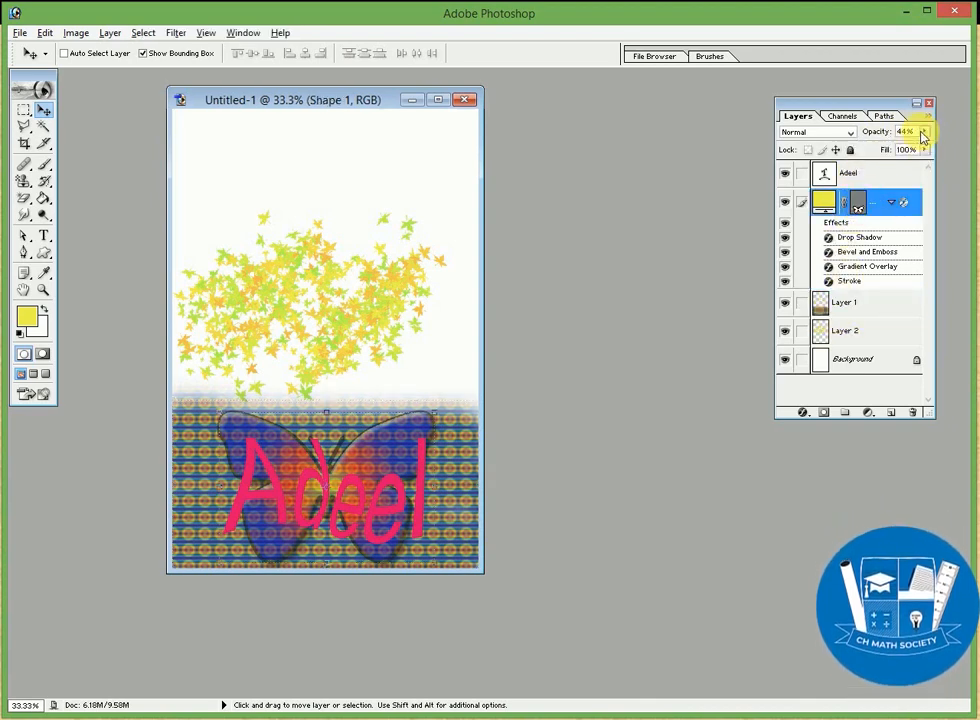
left_click_drag(921, 136, 840, 155)
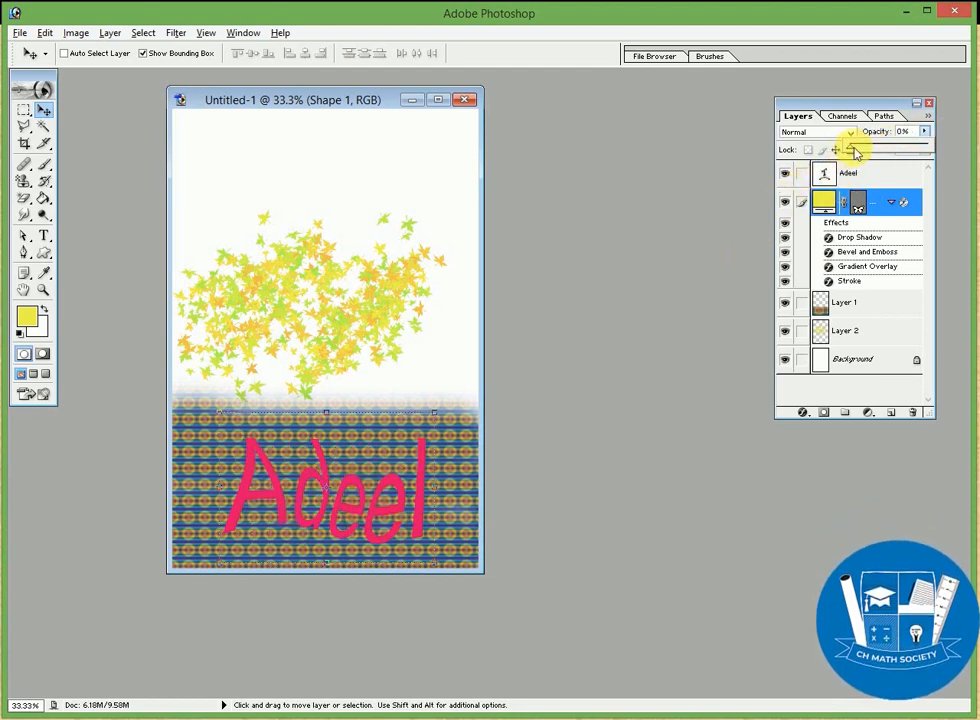
left_click_drag(858, 153, 934, 144)
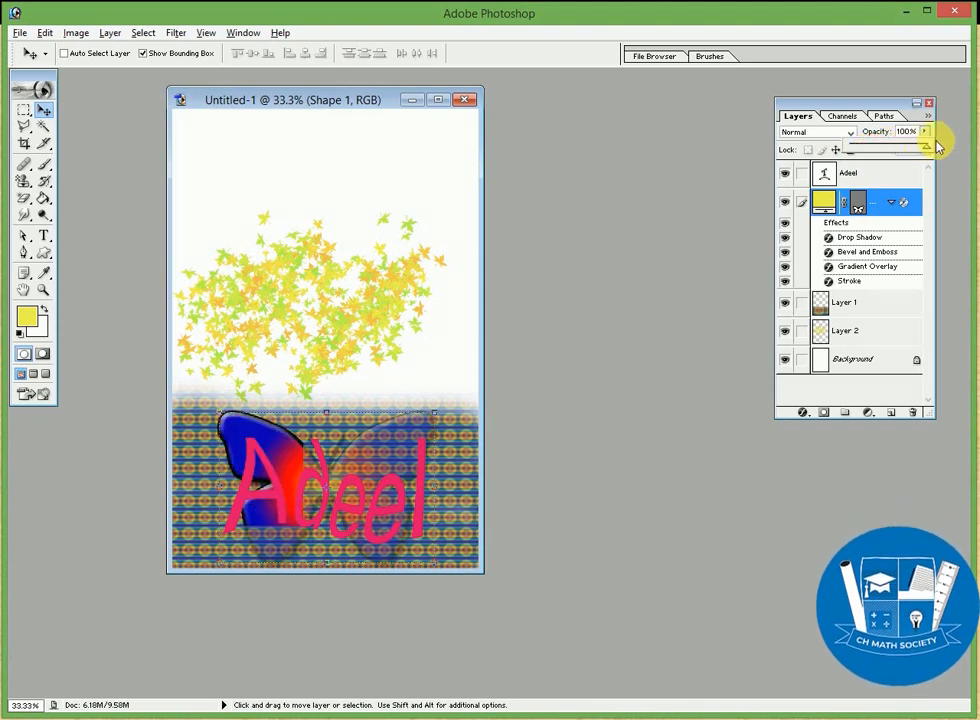
left_click(867, 139)
- Try the butterfly shape layer's fill at 0%, restore it to 100%, and check its solid fill colour without changing it
left_click(924, 149)
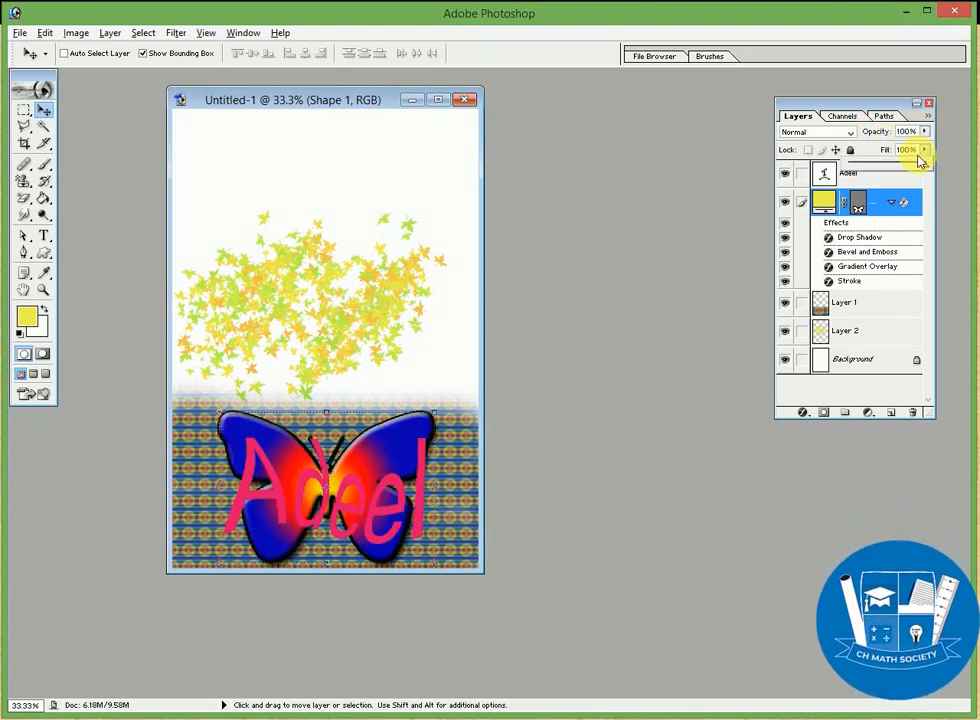
left_click_drag(923, 164, 879, 179)
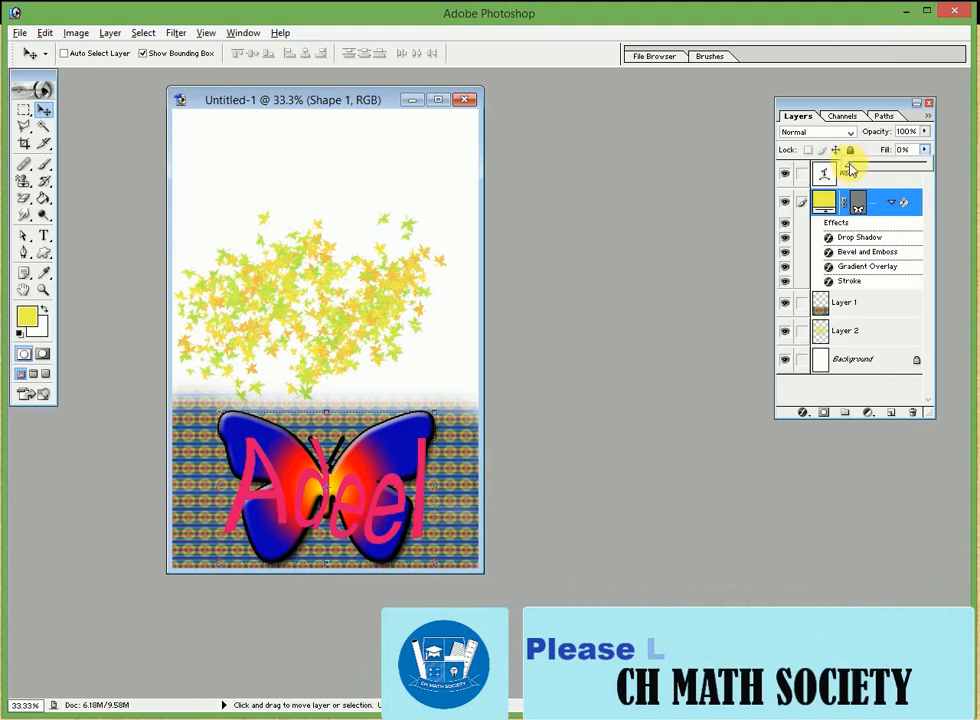
left_click_drag(848, 170, 936, 168)
left_click(593, 350)
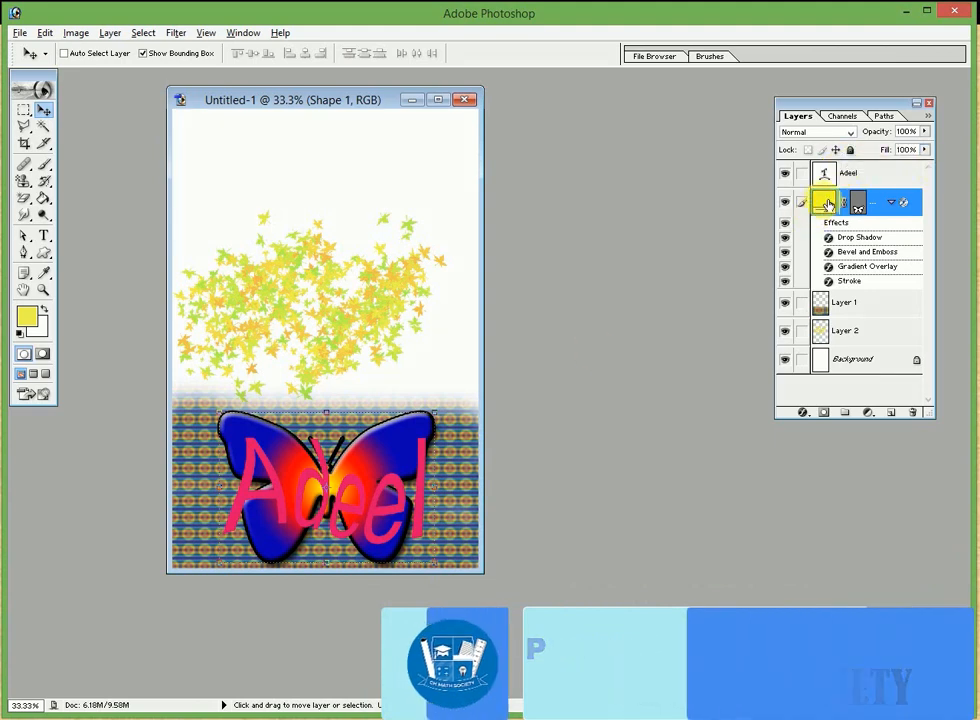
double_click(826, 203)
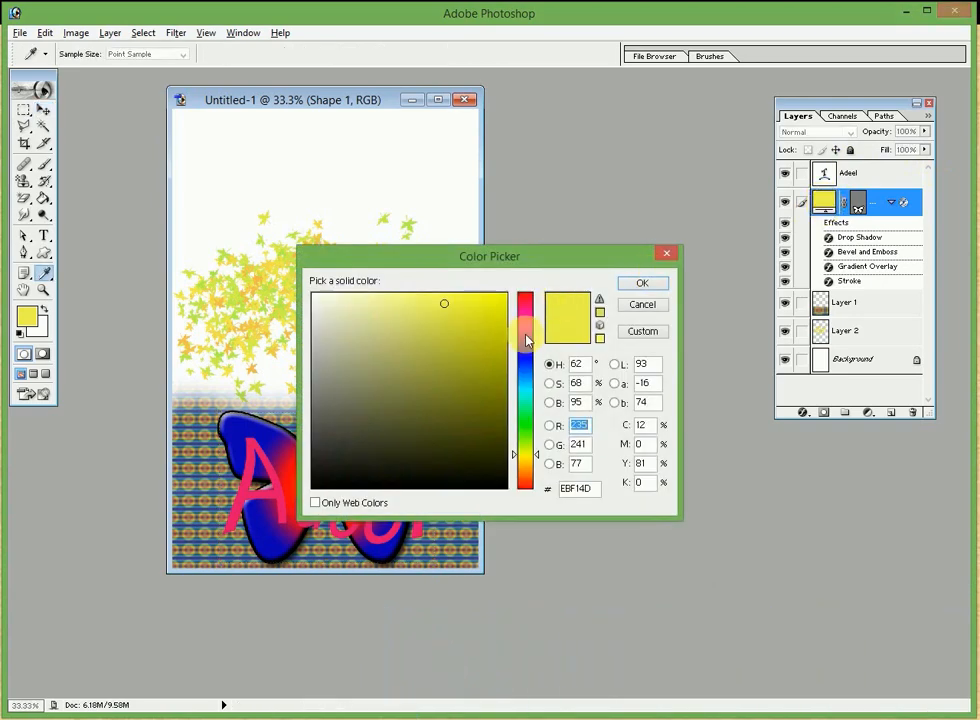
left_click(643, 286)
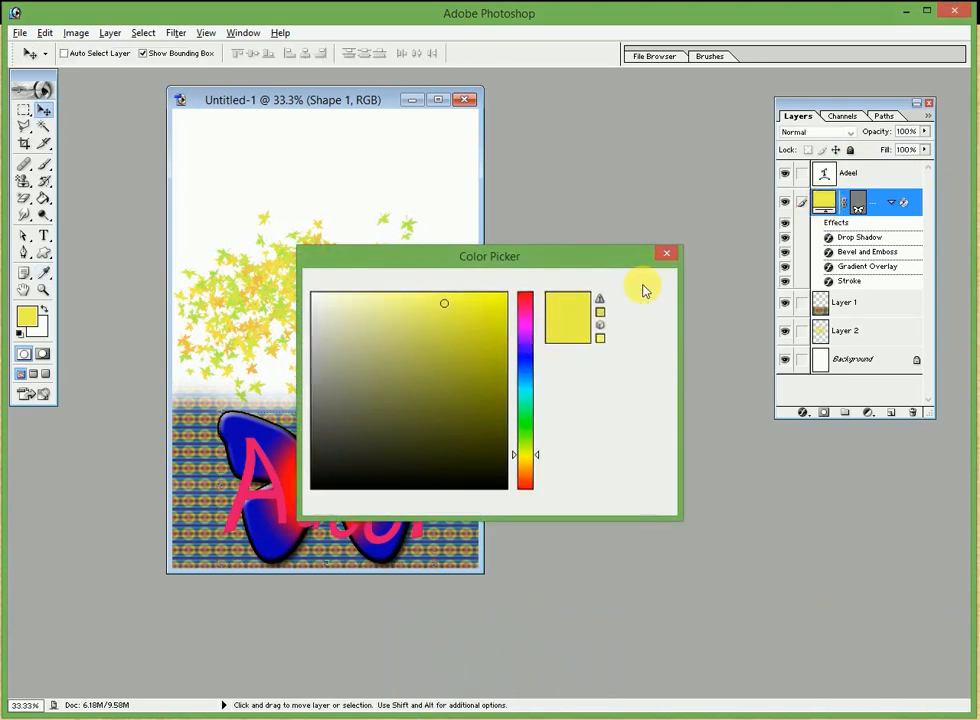
- Hide all effects on the butterfly shape layer and lower its fill to 63%
left_click(786, 226)
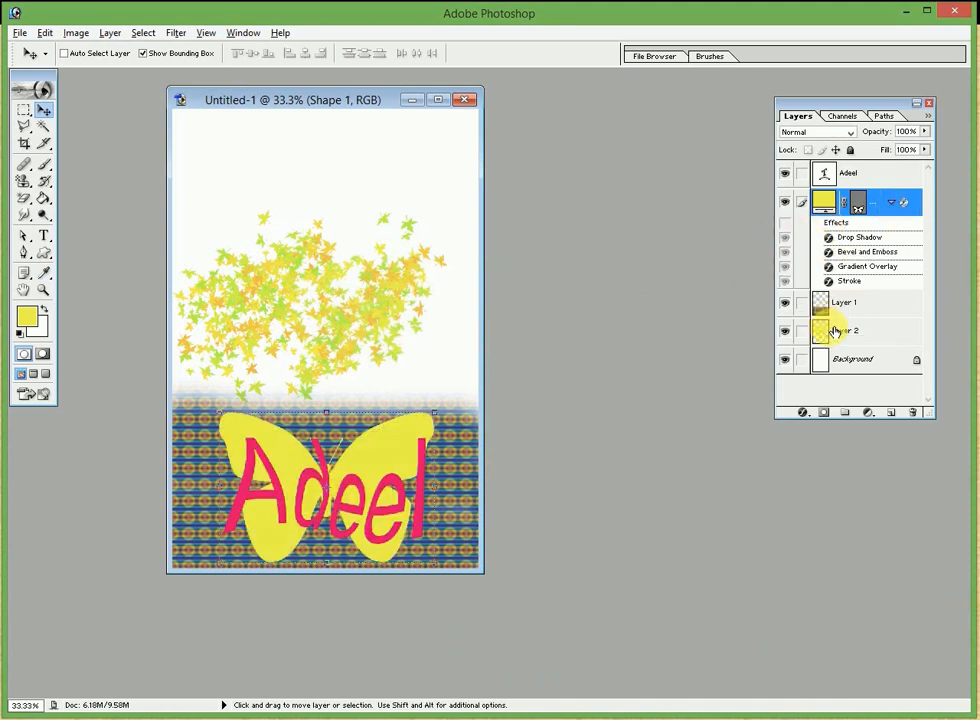
left_click(925, 149)
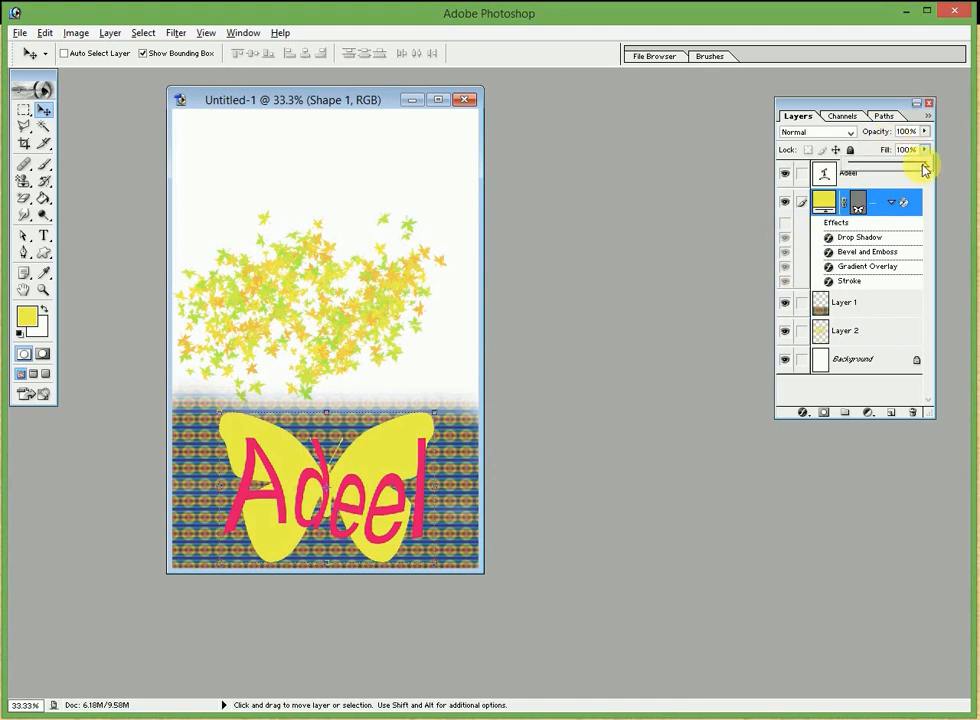
left_click_drag(897, 168, 925, 164)
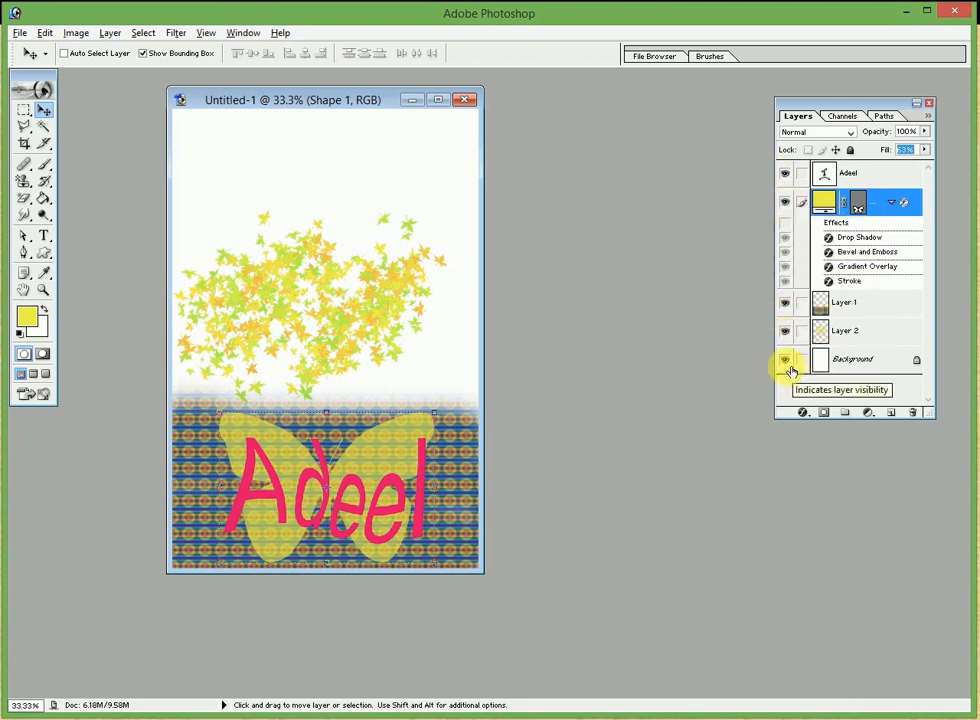
- Hide and show Layer 1 and the text layer one after the other to compare the composition with and without each
left_click(786, 303)
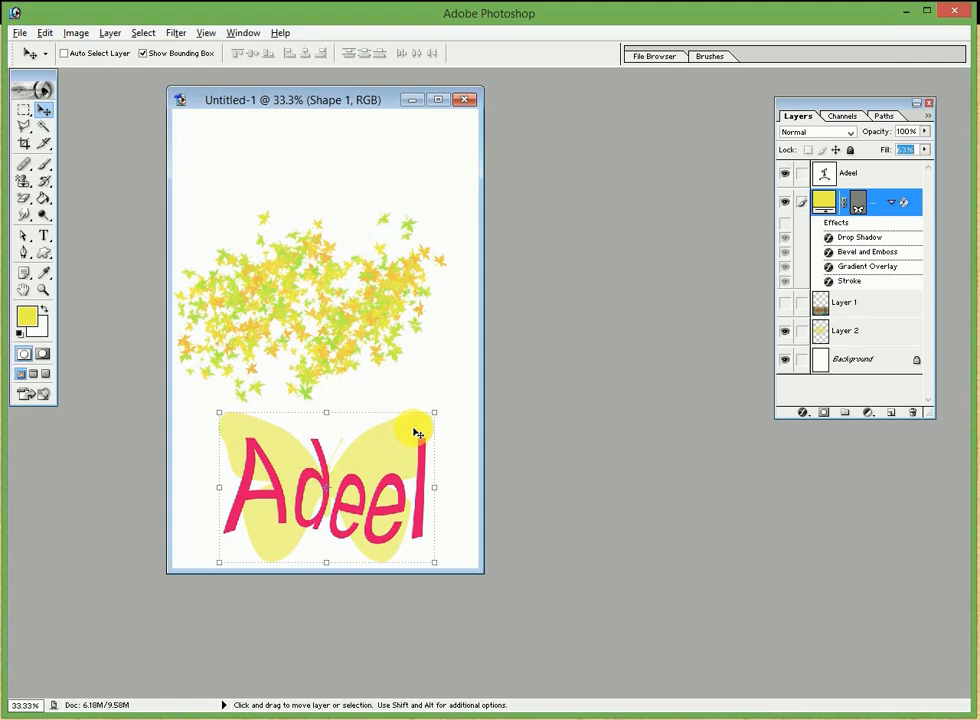
left_click(786, 306)
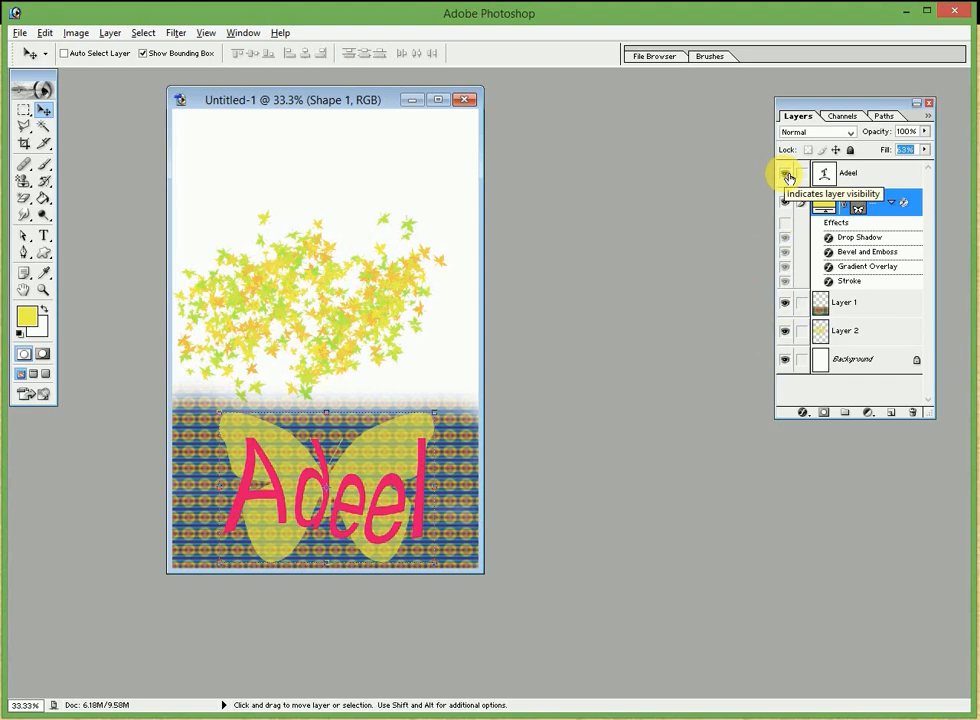
left_click(788, 177)
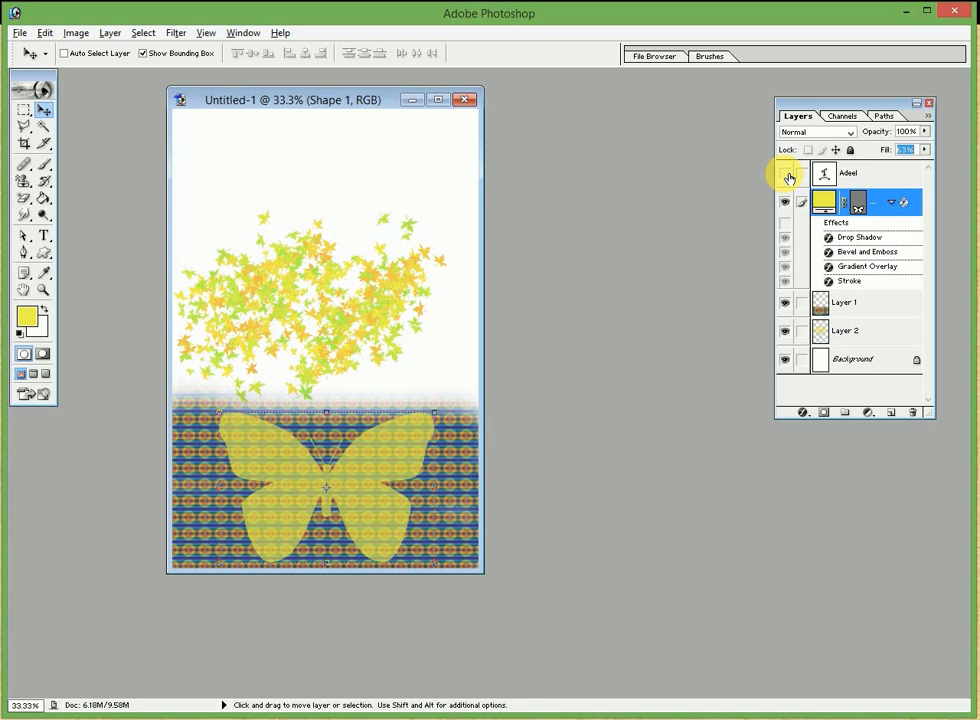
left_click(786, 174)
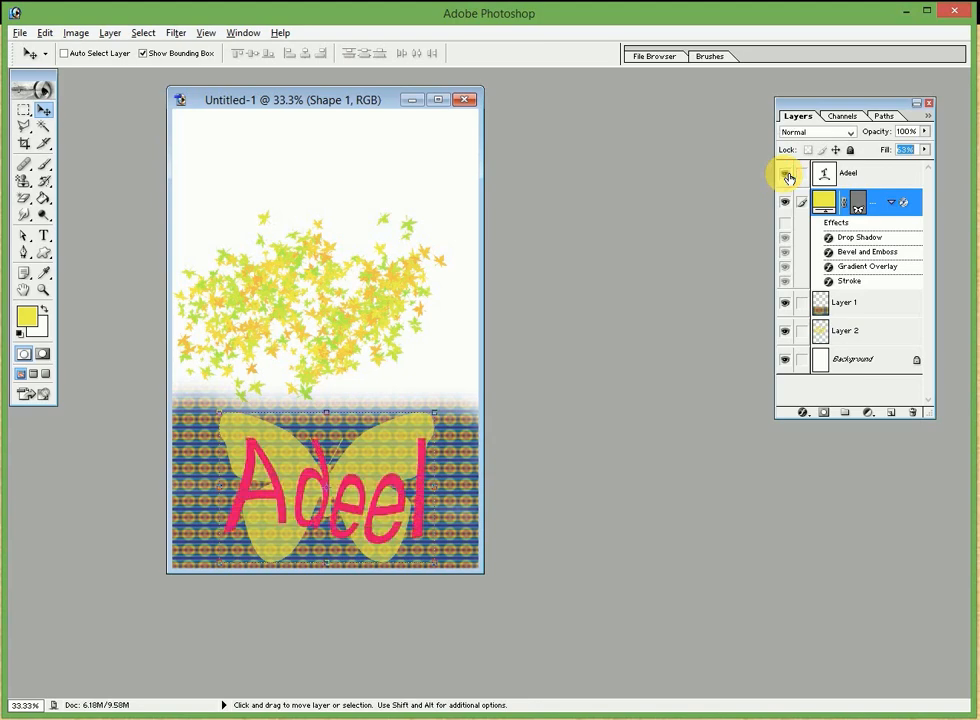